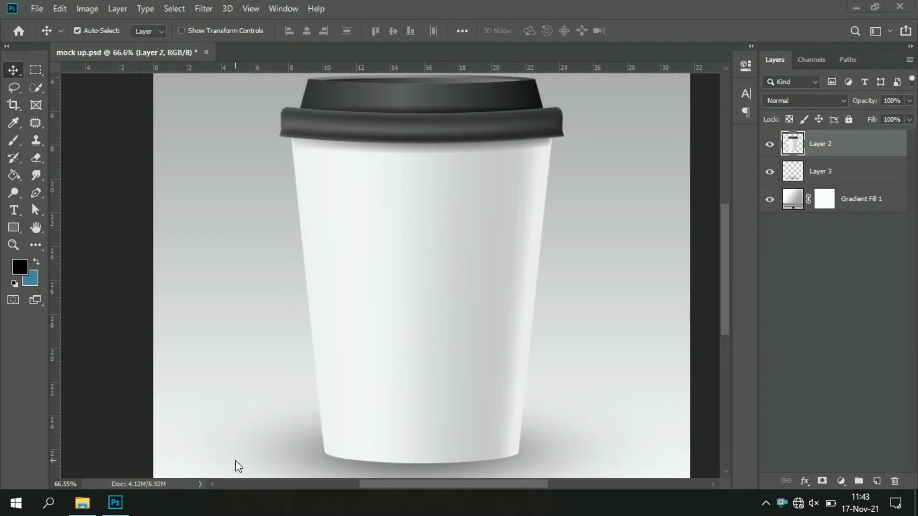
Hide and reshow the gradient background to inspect the bare cup.
scroll(268, 449, "down", 1)
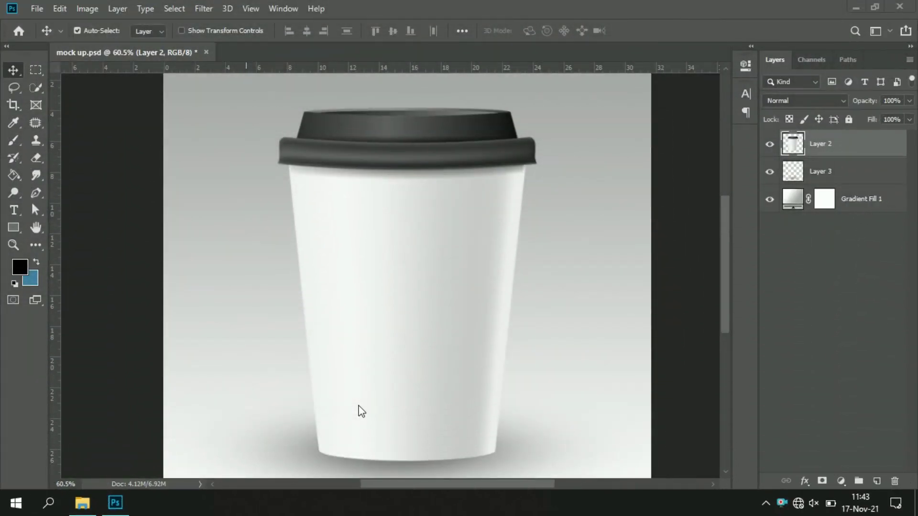
scroll(380, 361, "down", 1)
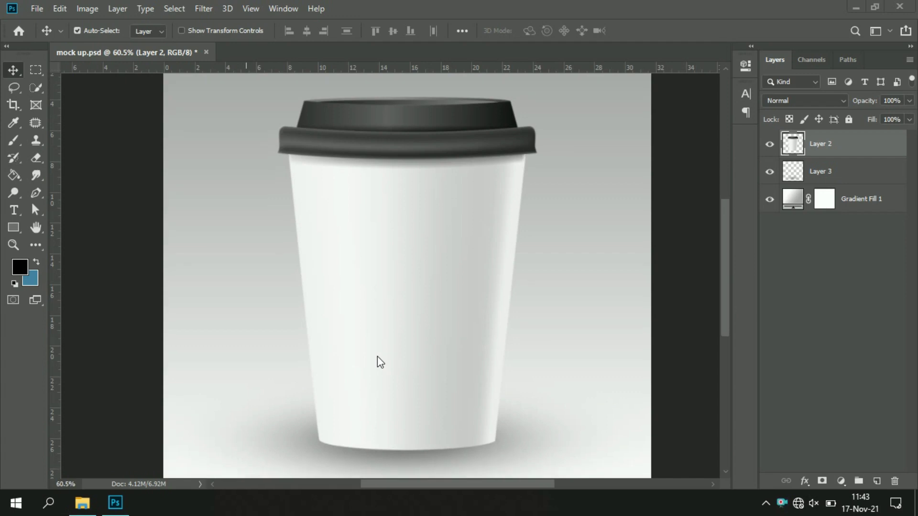
left_click(771, 200)
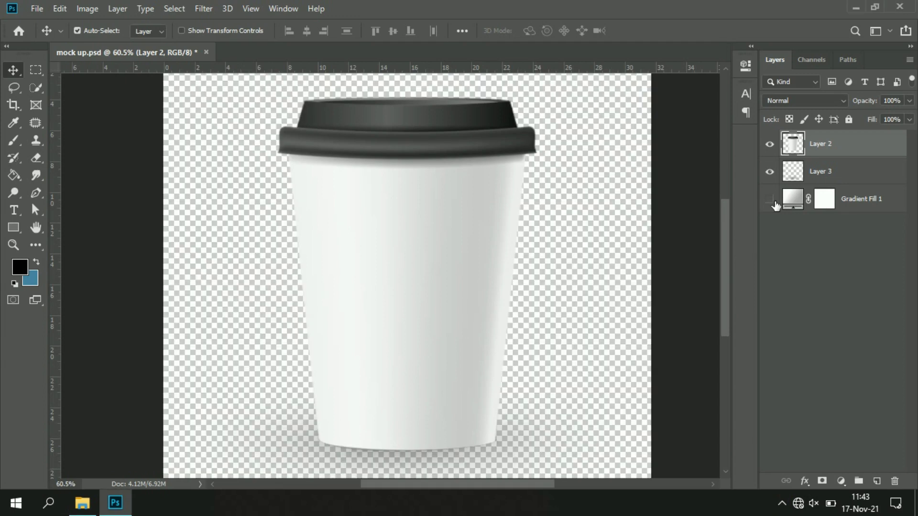
left_click(770, 200)
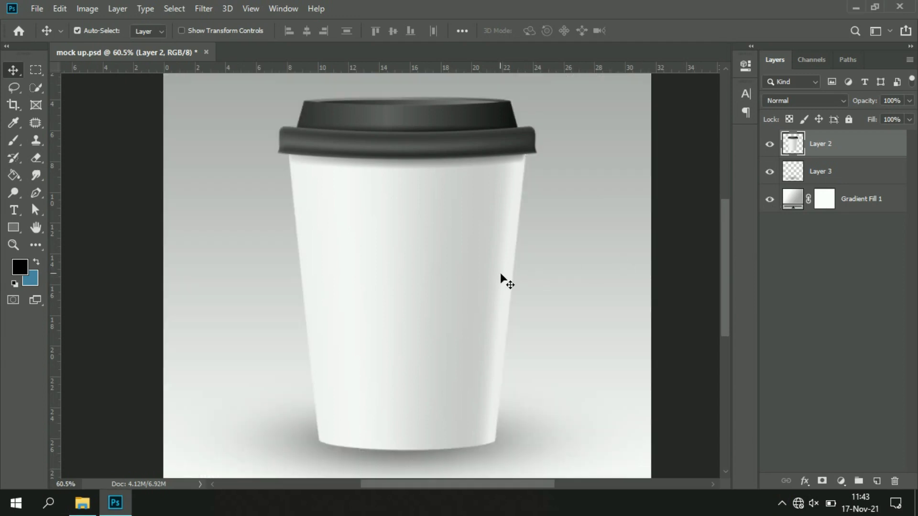
key("alt")
scroll(450, 285, "down", 1)
scroll(448, 285, "down", 1)
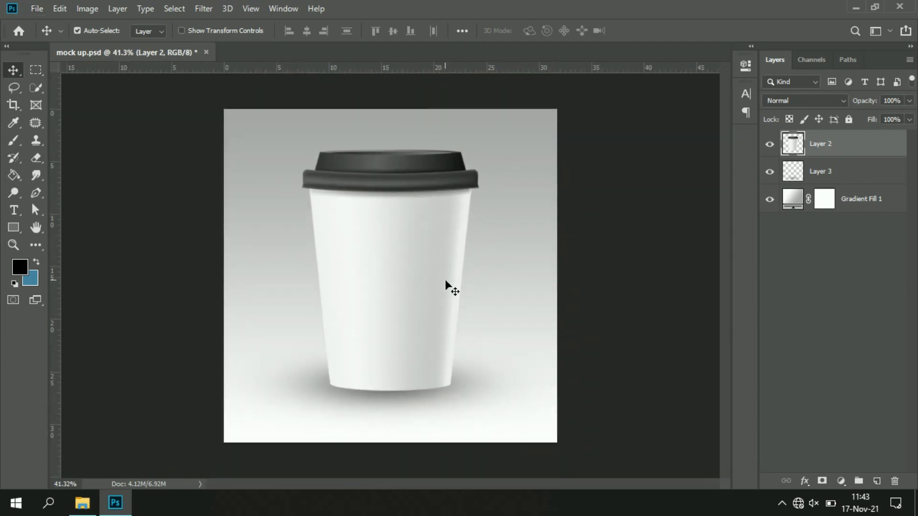
scroll(448, 285, "up", 1)
scroll(448, 285, "up", 1)
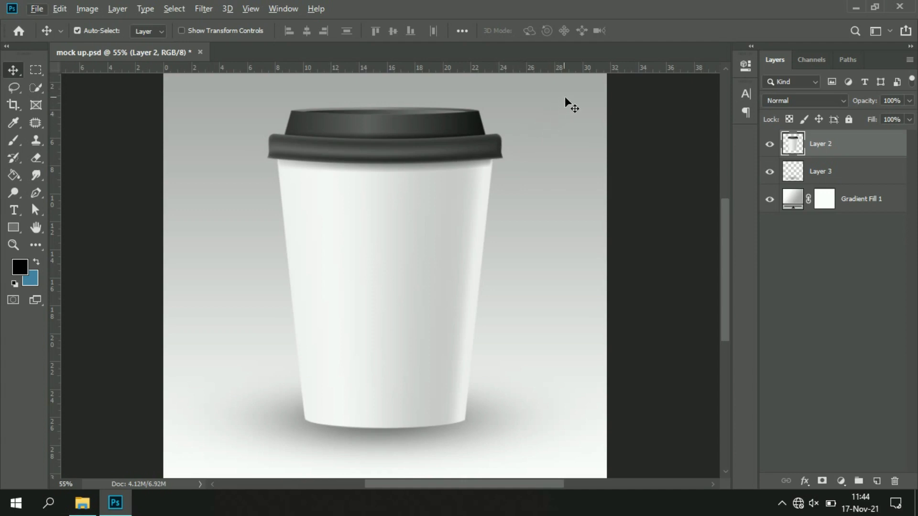
scroll(480, 199, "up", 1)
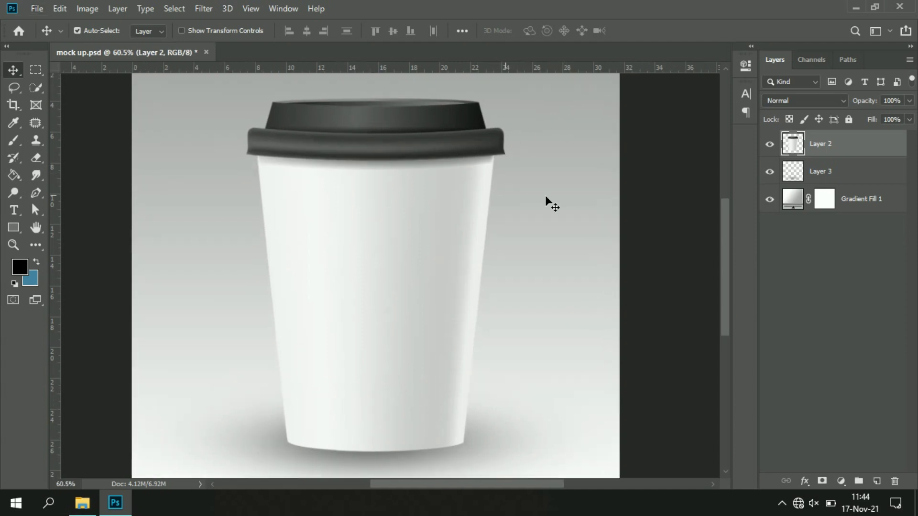
scroll(728, 253, "down", 2)
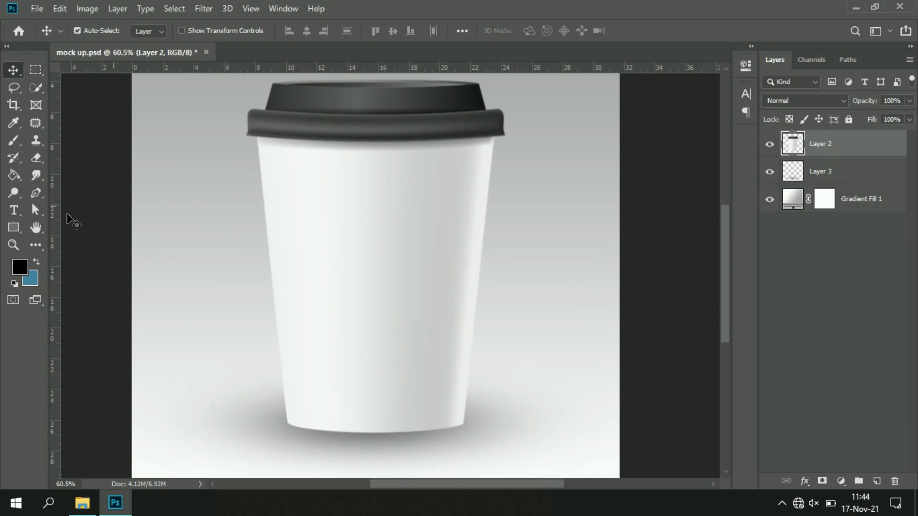
Place a vertical guide on the cup's left edge at its top-left corner.
left_click_drag(54, 225, 263, 231)
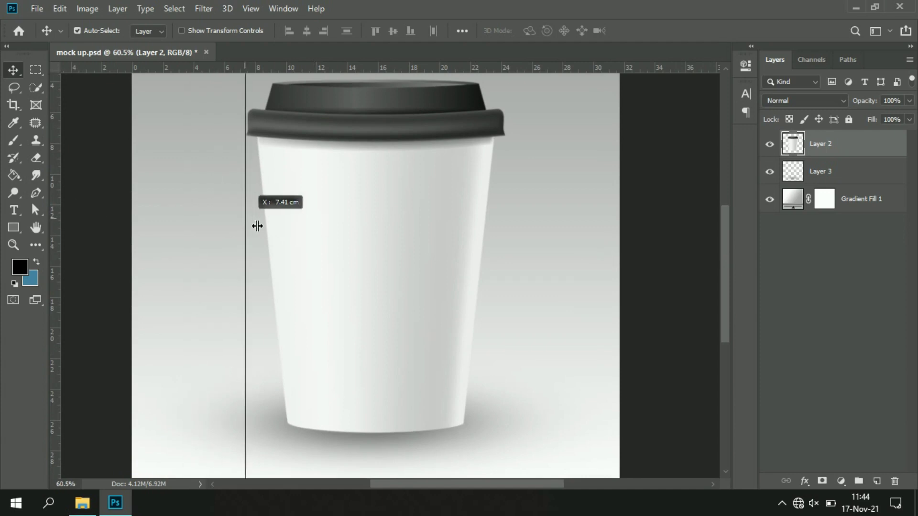
scroll(262, 139, "up", 1)
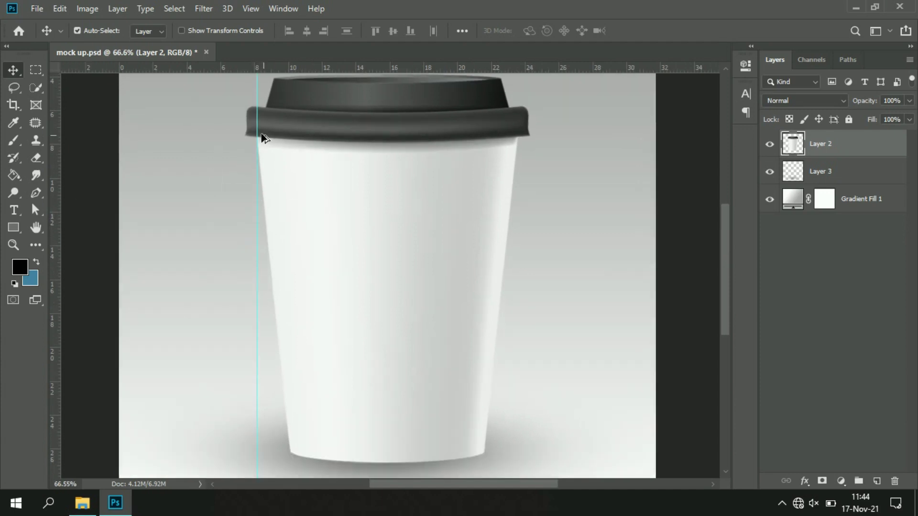
scroll(264, 140, "up", 1)
scroll(264, 144, "up", 1)
scroll(280, 150, "up", 1)
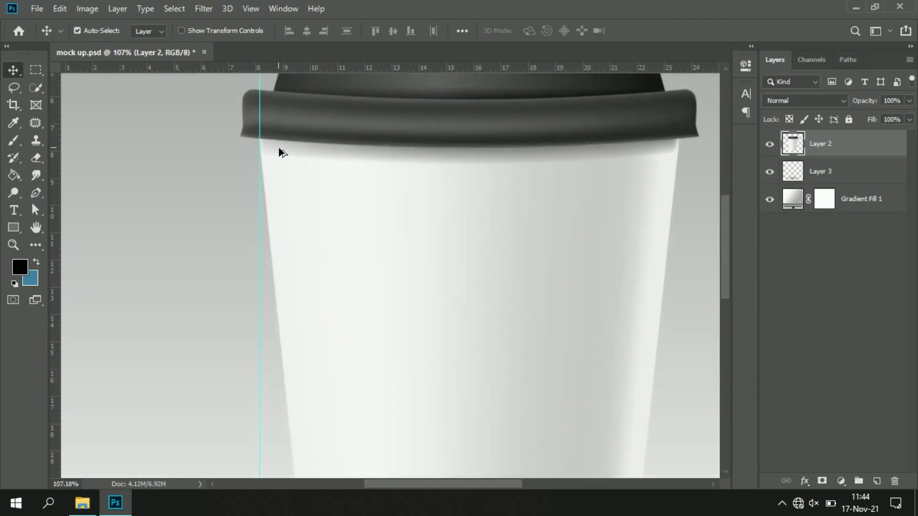
scroll(265, 150, "up", 2)
scroll(262, 150, "up", 1)
scroll(262, 150, "up", 2)
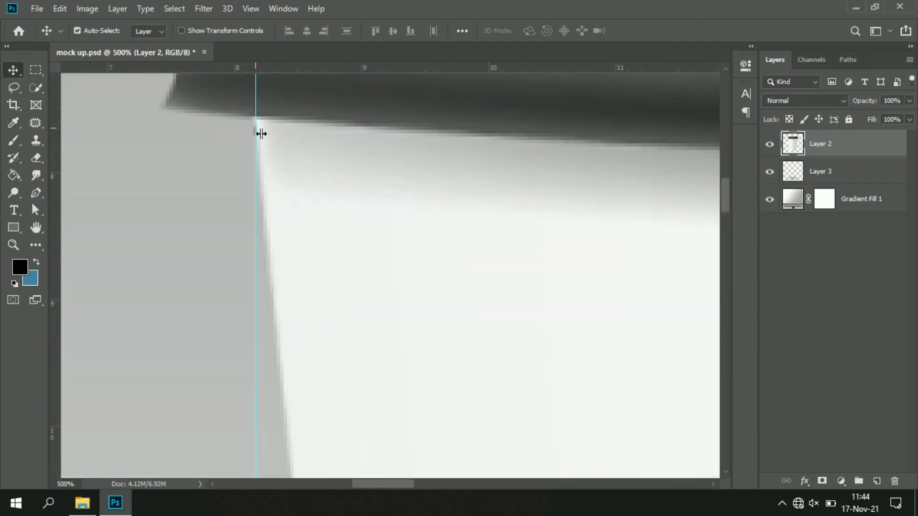
left_click_drag(257, 133, 260, 144)
left_click(262, 163)
Add guides at the cup's right rim, along its base, and at the base's left corner.
scroll(308, 180, "down", 1)
scroll(373, 230, "down", 1)
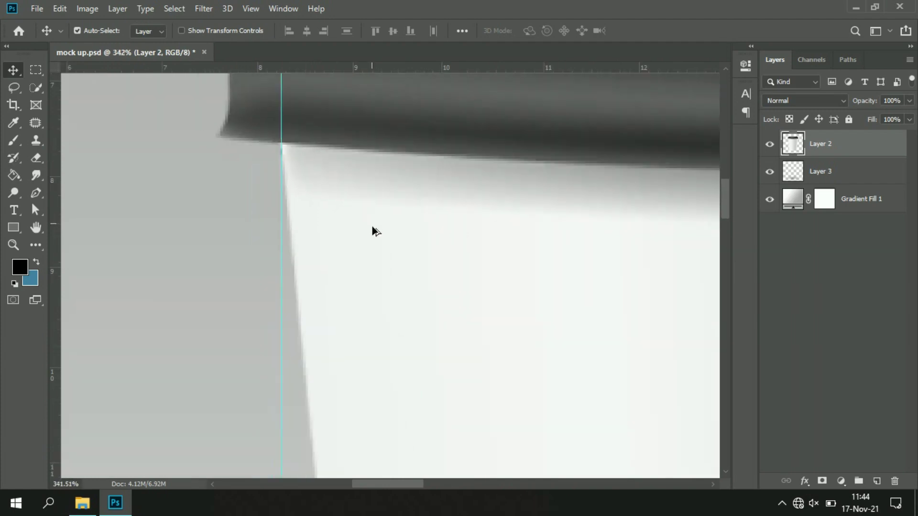
scroll(443, 248, "down", 1)
scroll(470, 283, "down", 1)
scroll(473, 306, "down", 1)
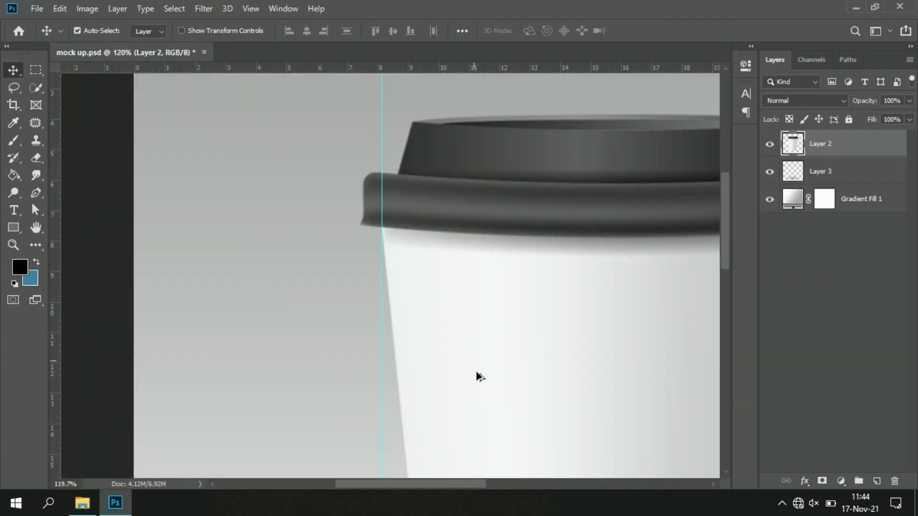
scroll(490, 397, "down", 1)
scroll(487, 480, "down", 1)
scroll(531, 352, "down", 1)
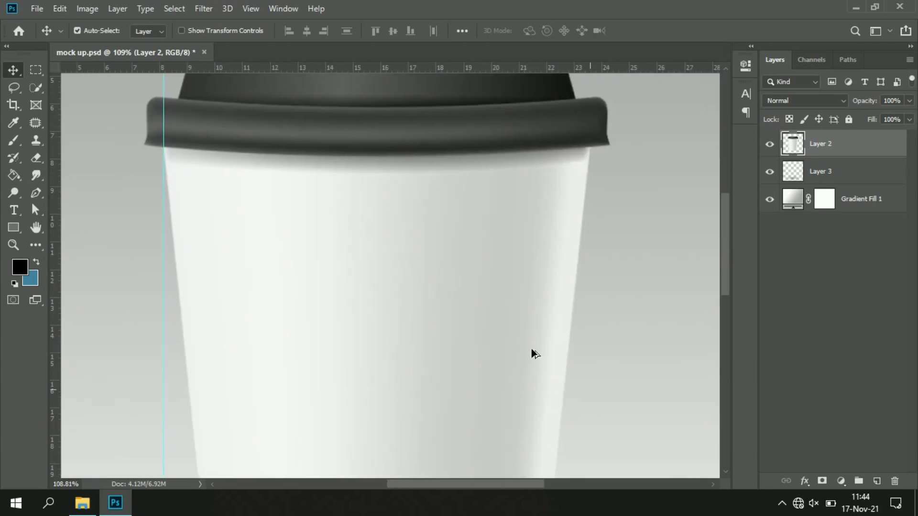
scroll(534, 352, "down", 1)
mouse_move(58, 304)
left_mouse_down()
mouse_move(570, 328)
mouse_move(561, 328)
left_mouse_up()
left_click_drag(523, 70, 559, 462)
left_click_drag(58, 308, 539, 424)
Align guides to the cup's top-right edge and base right corner, plus a horizontal bottom-edge guide.
scroll(545, 191, "up", 2)
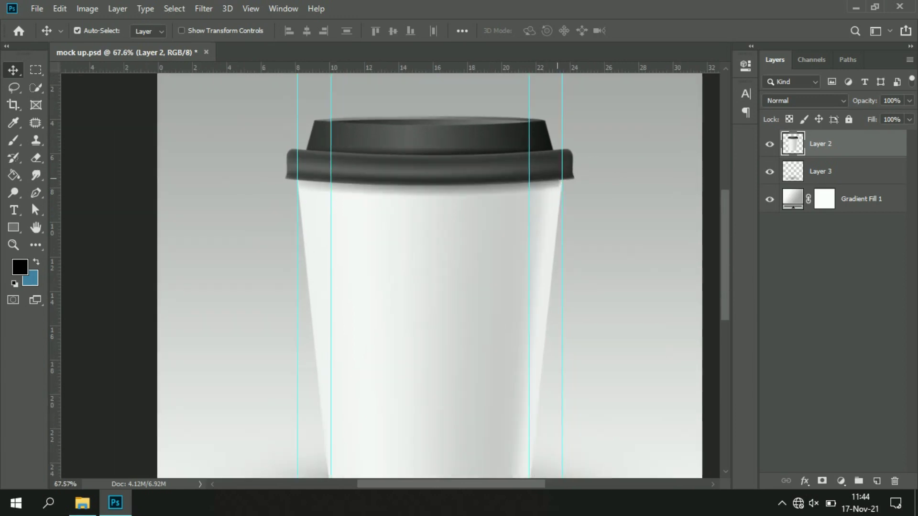
scroll(554, 211, "up", 5)
left_click_drag(558, 215, 557, 241)
scroll(564, 246, "down", 6)
scroll(486, 436, "up", 2)
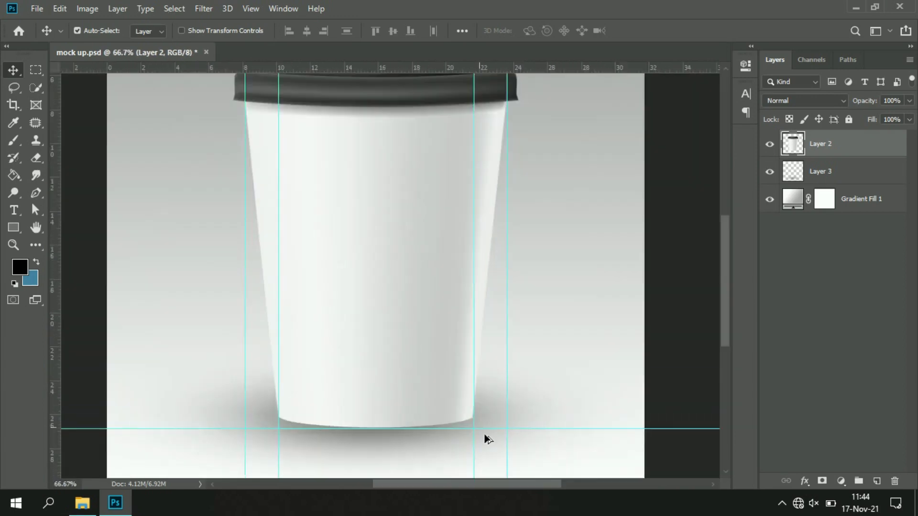
scroll(443, 383, "up", 4)
left_click_drag(439, 384, 435, 380)
scroll(148, 366, "down", 5)
scroll(138, 375, "up", 8)
scroll(138, 378, "down", 5)
scroll(207, 387, "up", 2)
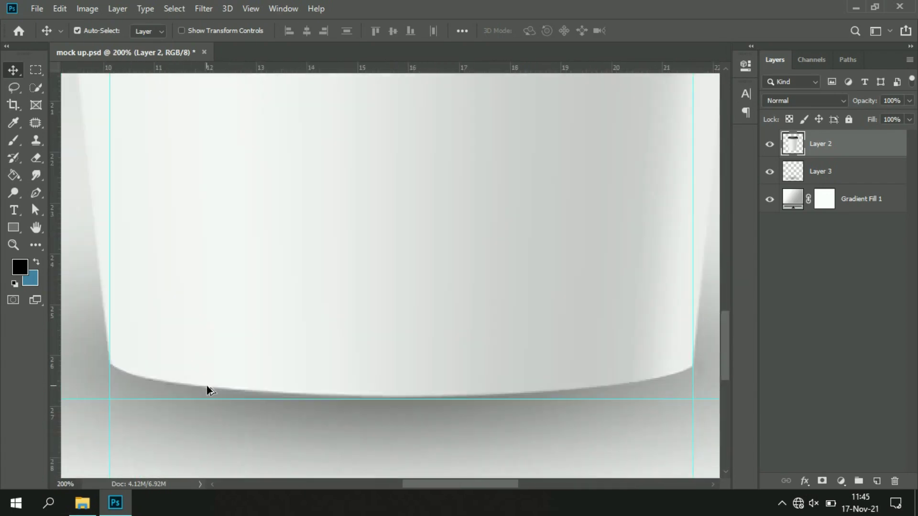
scroll(406, 148, "down", 2)
left_click_drag(421, 52, 459, 388)
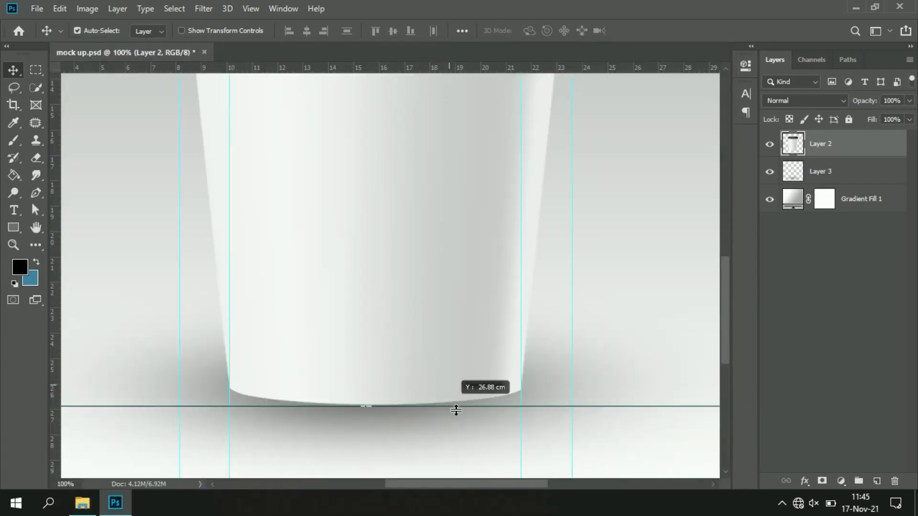
Add a horizontal guide at the lid's bottom edge.
scroll(459, 403, "up", 2)
scroll(348, 401, "down", 2)
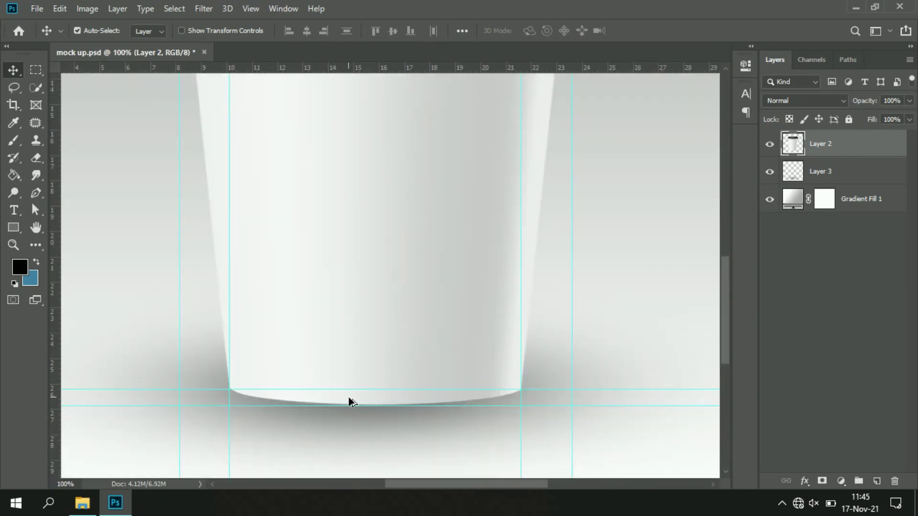
scroll(348, 401, "up", 1)
scroll(349, 402, "down", 3)
mouse_move(412, 68)
left_mouse_down()
mouse_move(421, 168)
mouse_move(408, 159)
left_mouse_up()
scroll(368, 176, "up", 2)
scroll(368, 176, "down", 1)
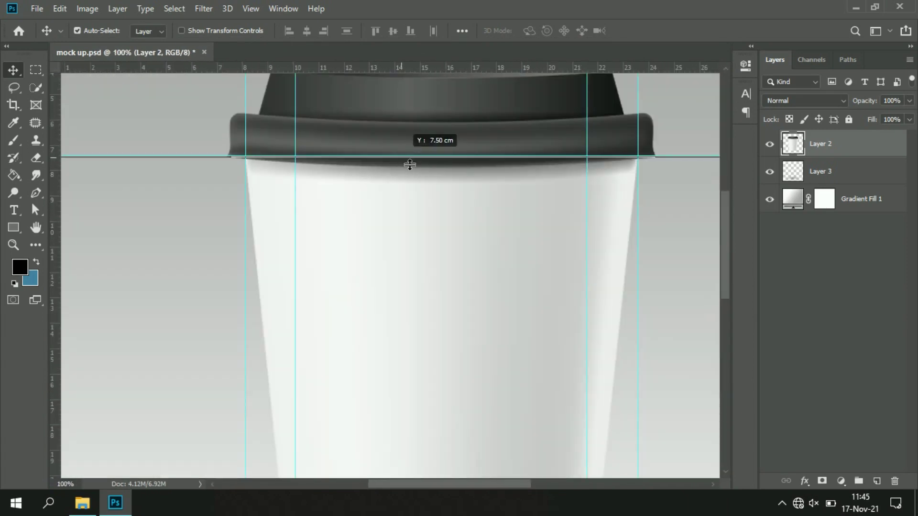
scroll(395, 168, "down", 2)
scroll(395, 168, "down", 1)
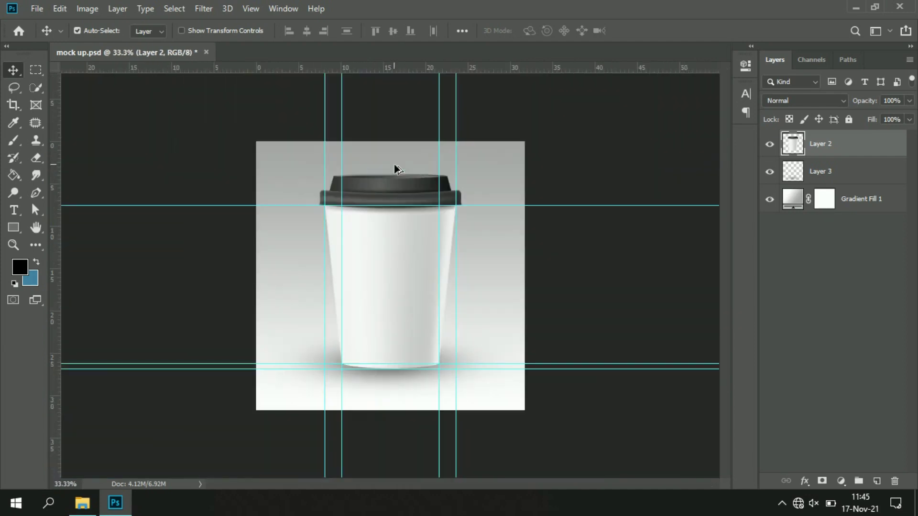
scroll(402, 277, "up", 1)
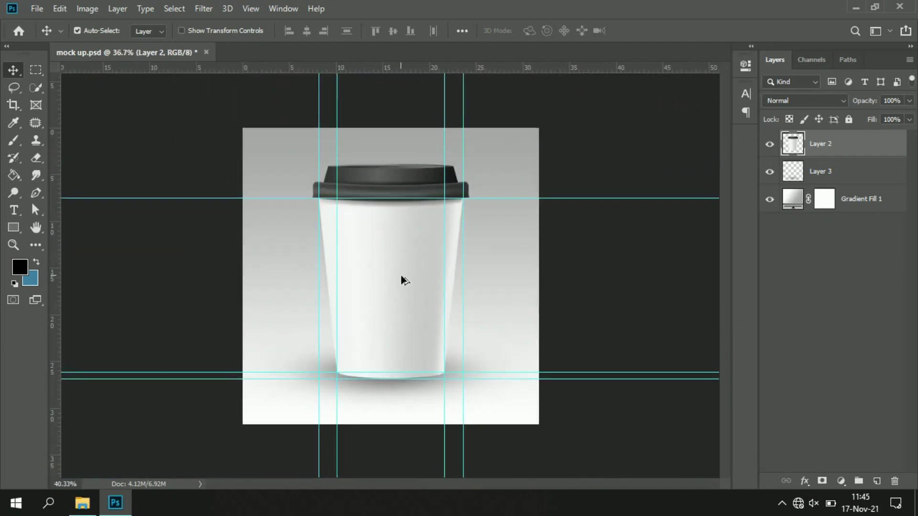
scroll(402, 277, "up", 1)
scroll(401, 278, "up", 1)
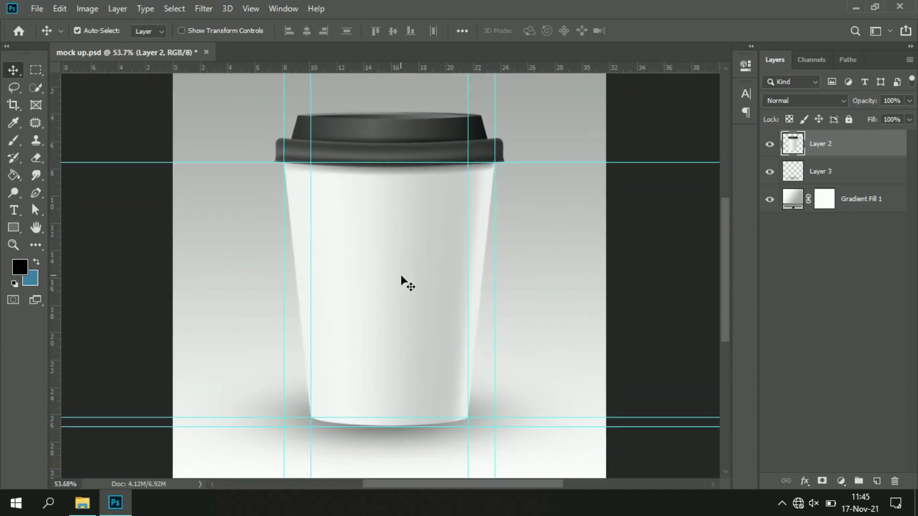
scroll(404, 312, "up", 1)
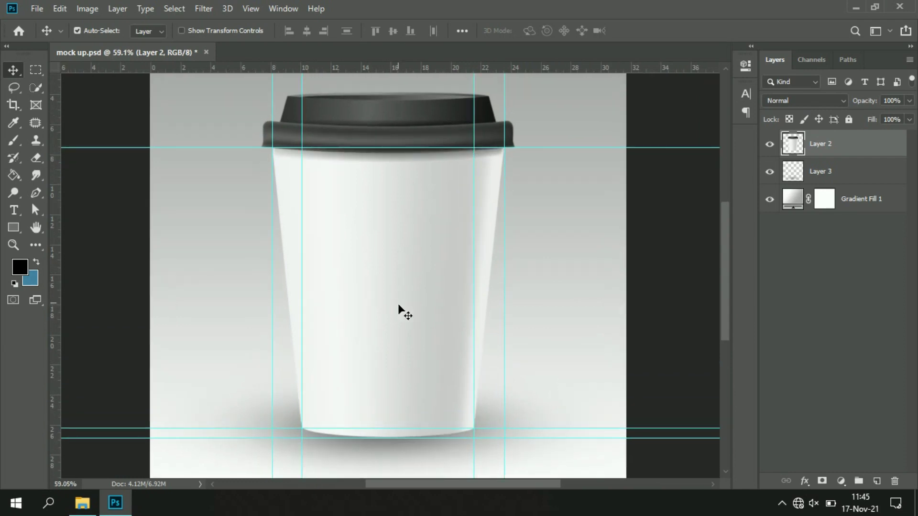
Draw a rectangle from the top-left guide corner down to the base, covering the cup body.
left_click(10, 231)
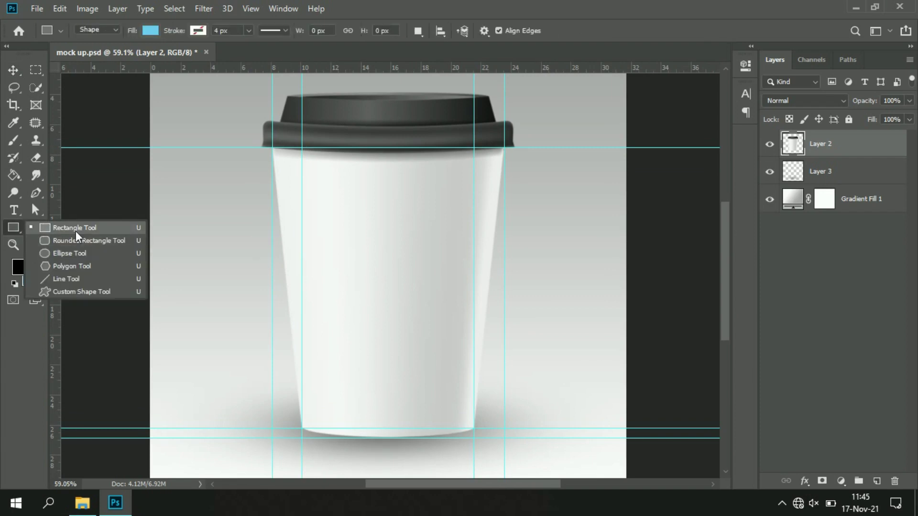
left_click(76, 230)
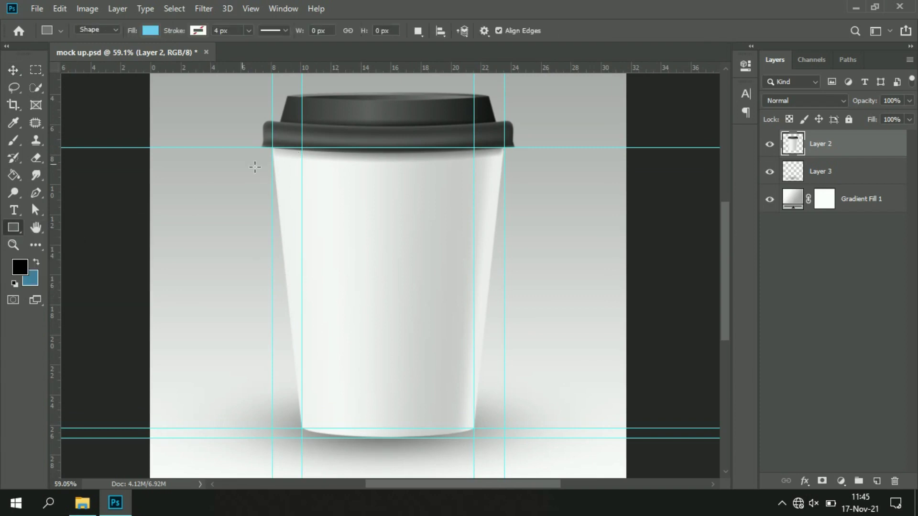
scroll(280, 158, "up", 1)
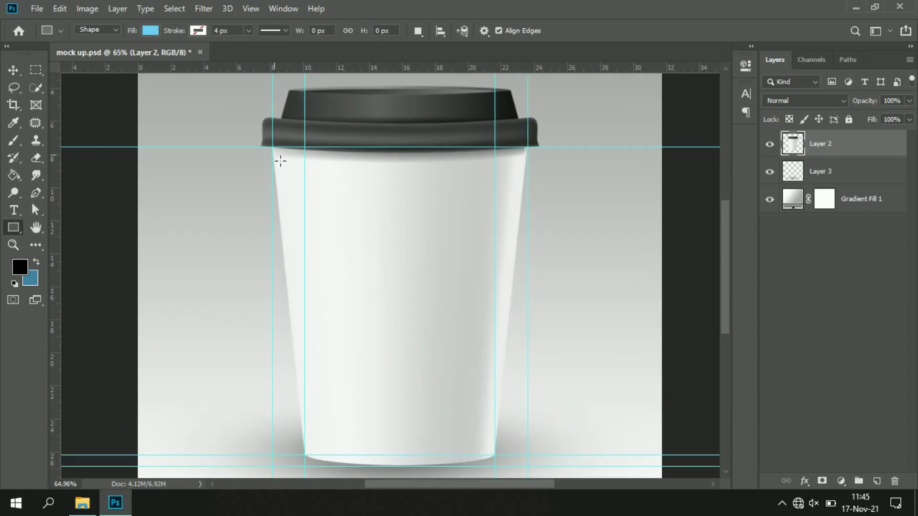
scroll(277, 163, "down", 1)
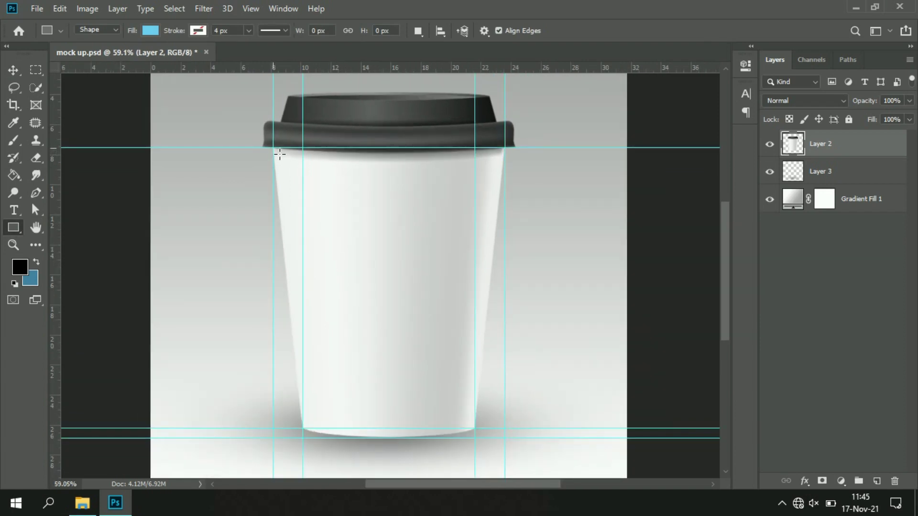
left_click_drag(279, 153, 510, 412)
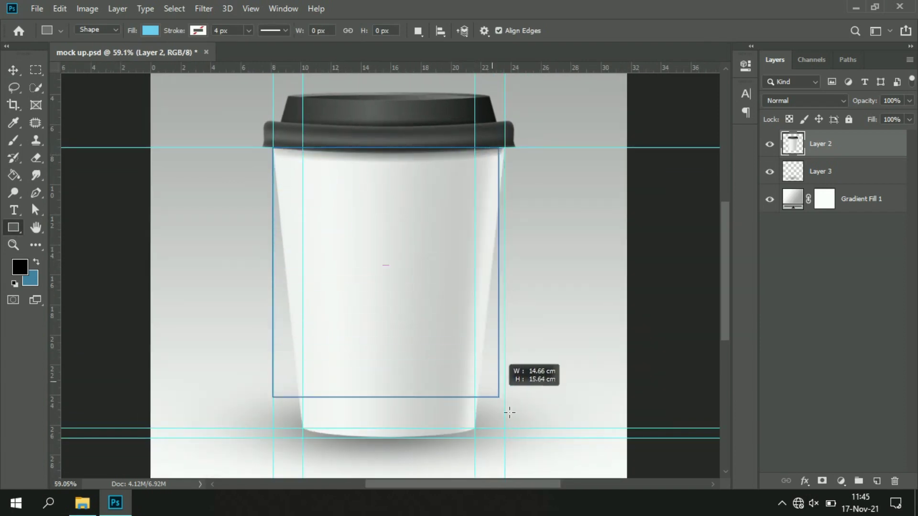
left_click_drag(510, 412, 515, 445)
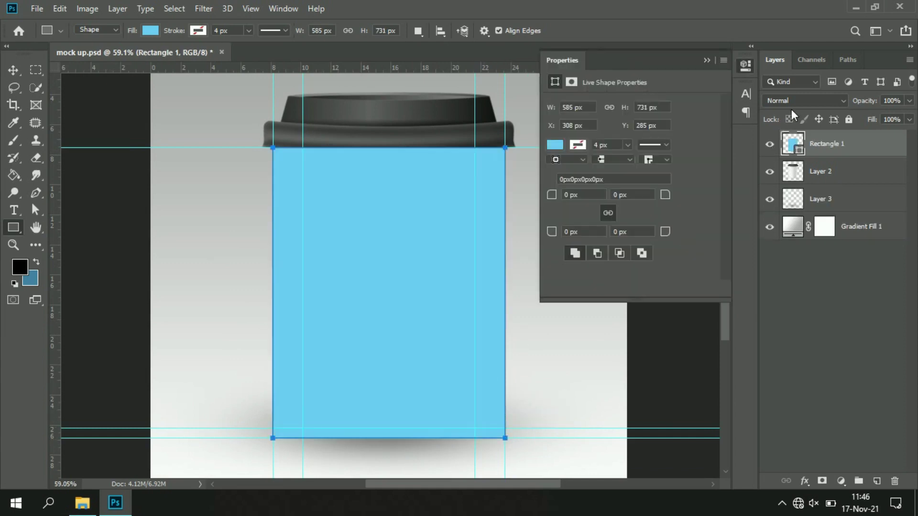
Set the rectangle's blend mode to Multiply and collapse the Properties panel.
left_click(831, 100)
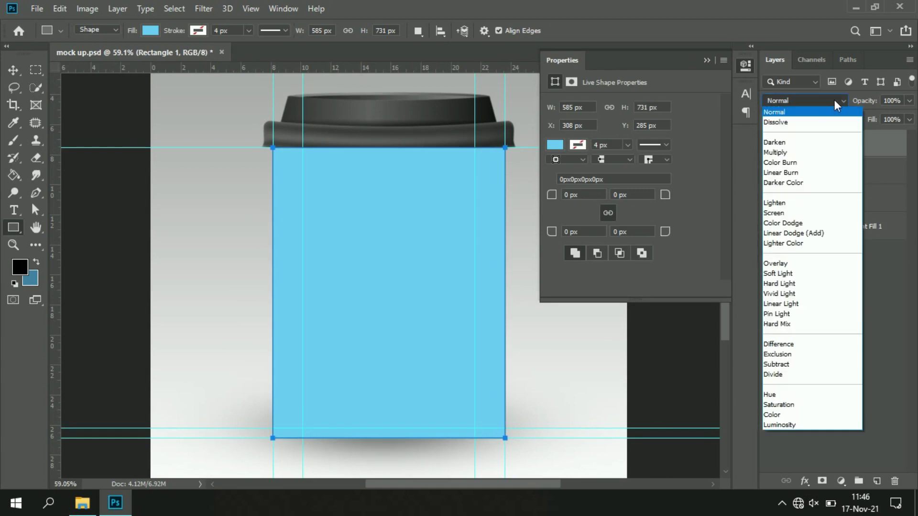
left_click(789, 153)
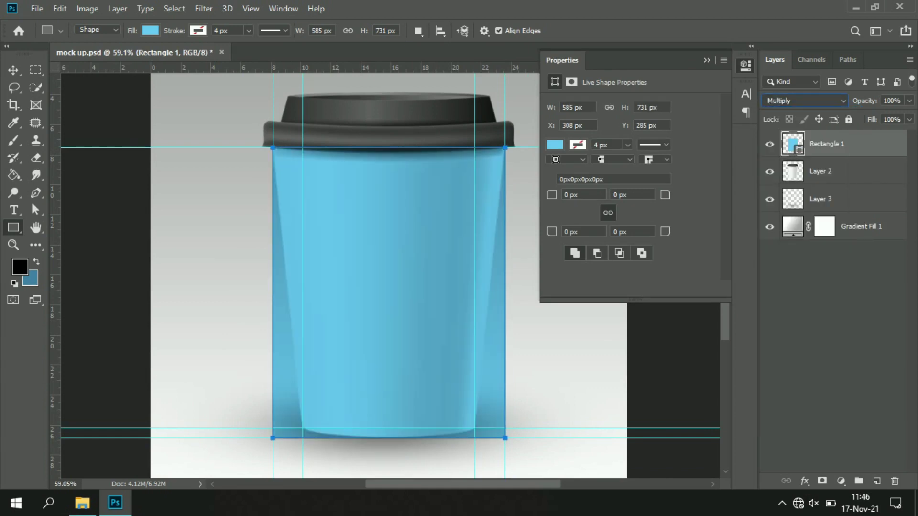
left_click(706, 60)
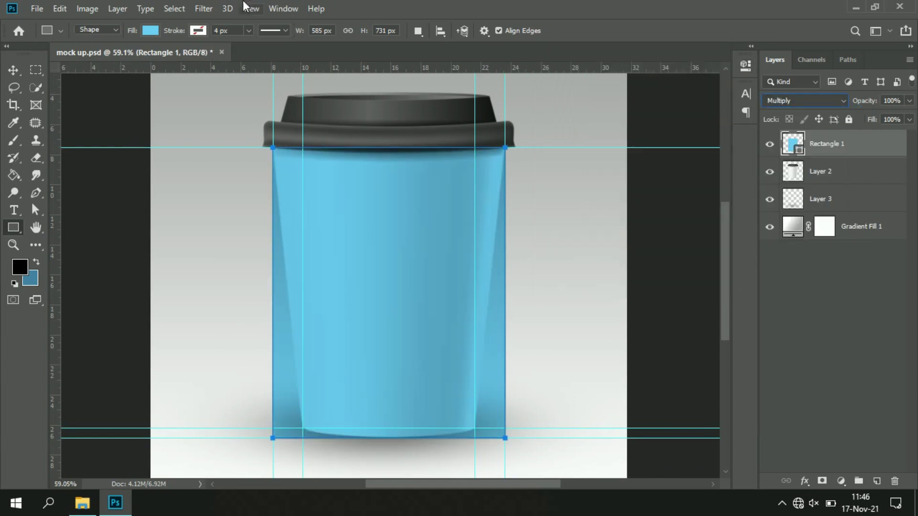
Change the rectangle's fill to an olive-brown colour in the Color Picker.
left_click(144, 31)
left_click(221, 59)
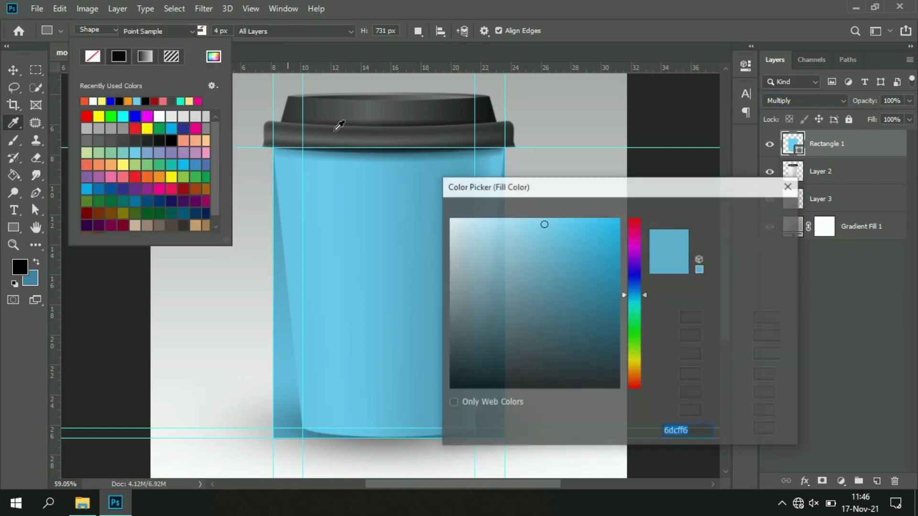
left_click(578, 324)
left_click(577, 340)
left_click(634, 376)
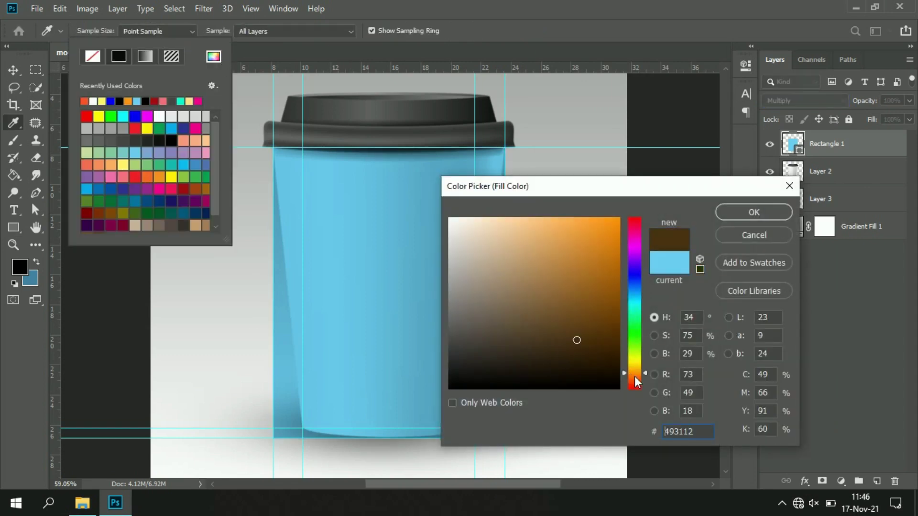
left_click_drag(634, 374, 633, 366)
left_click_drag(615, 332, 617, 302)
left_click(745, 209)
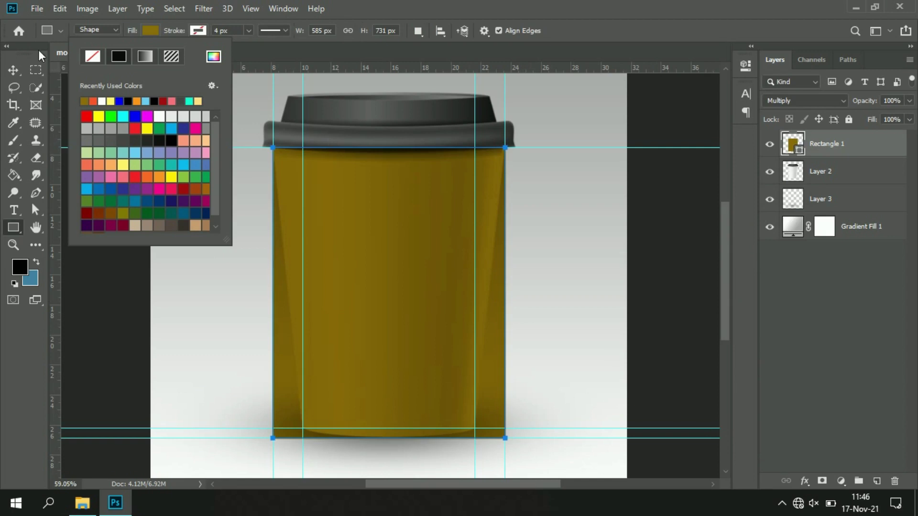
left_click(13, 71)
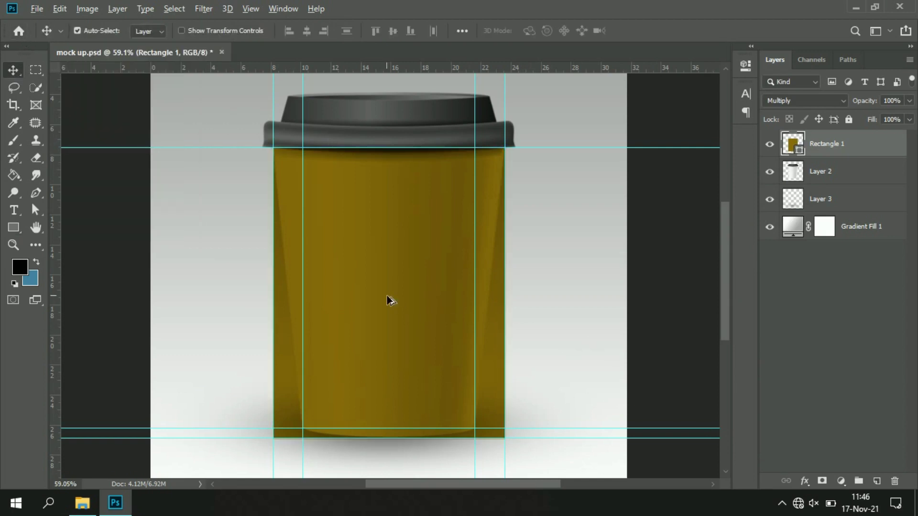
Toggle Rectangle 1's visibility off and on, then open its layer context menu.
scroll(390, 300, "down", 2)
scroll(426, 403, "up", 3)
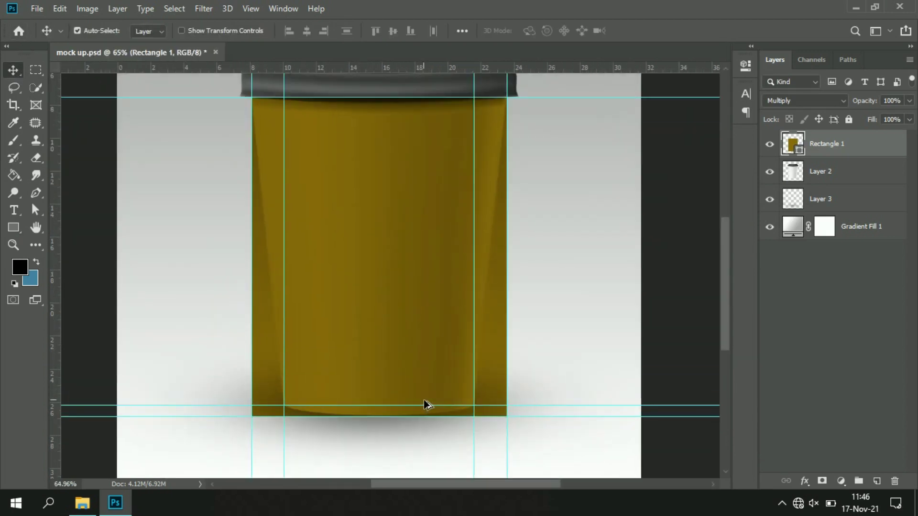
scroll(426, 403, "down", 1)
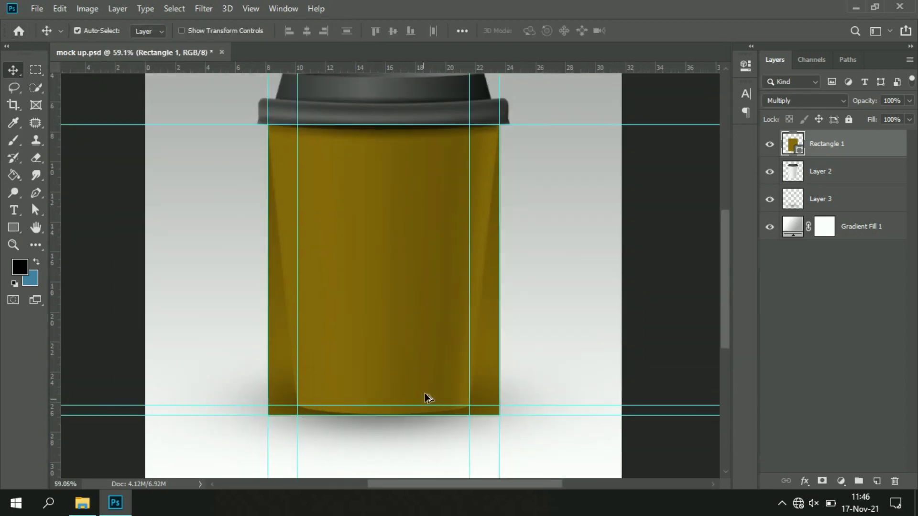
left_click(771, 145)
left_click(771, 146)
right_click(871, 150)
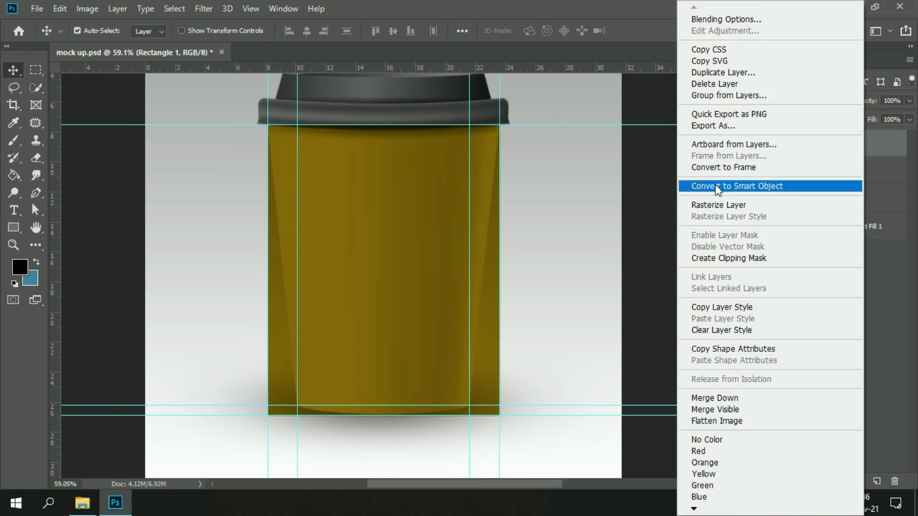
Convert Rectangle 1 to a smart object.
left_click(780, 187)
scroll(451, 273, "up", 1)
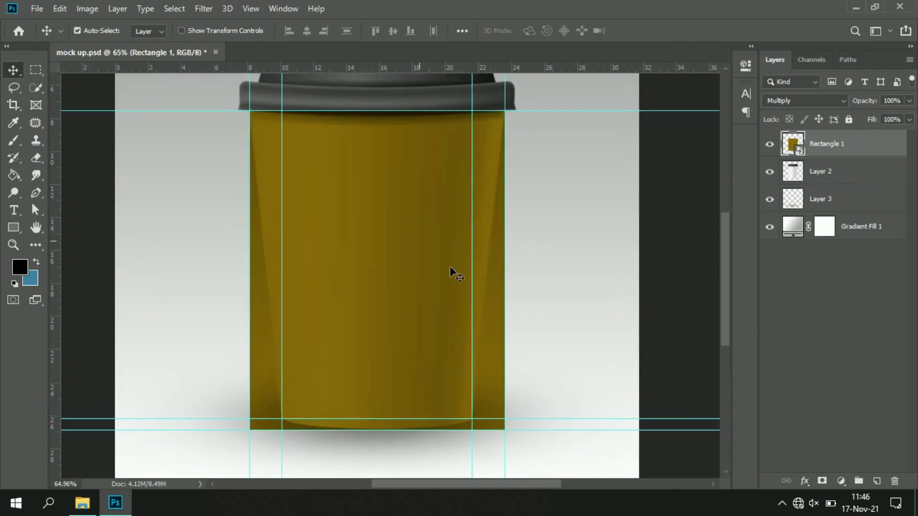
scroll(455, 273, "up", 1)
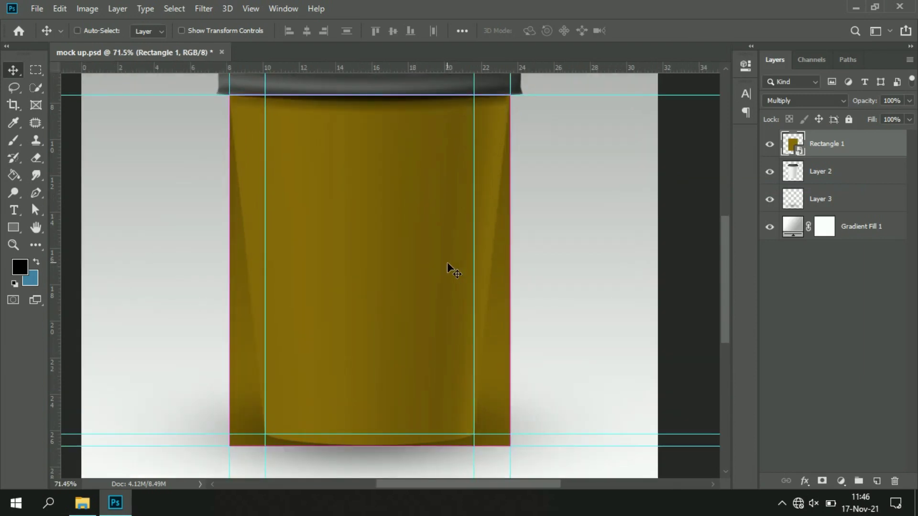
Free-transform the rectangle, pulling its bottom-right corner inward onto the cup edge.
key("ctrl+t")
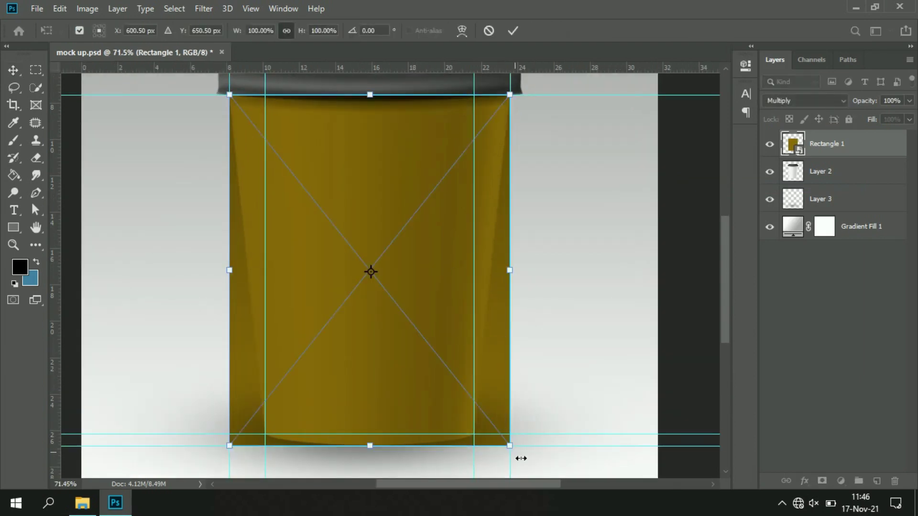
scroll(522, 458, "up", 1)
scroll(518, 457, "up", 1)
scroll(502, 457, "up", 1)
scroll(511, 455, "up", 1)
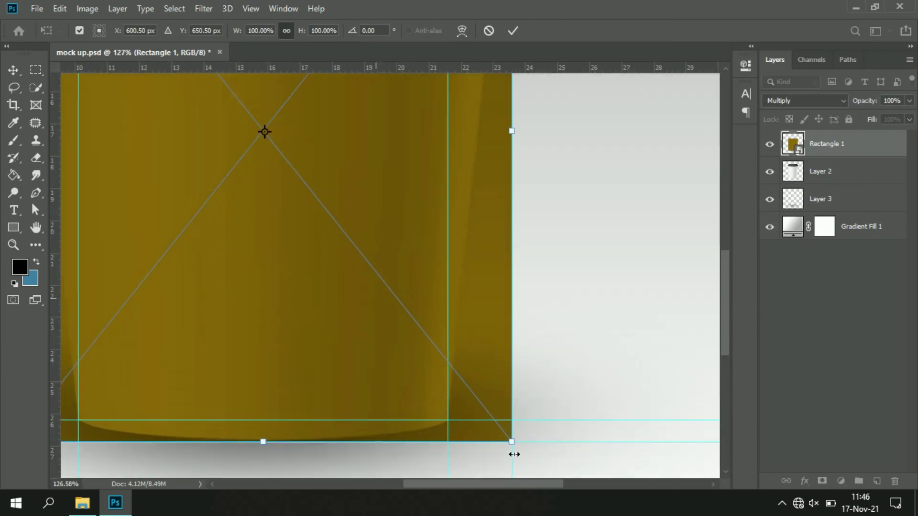
scroll(513, 449, "up", 1)
scroll(512, 447, "up", 1)
scroll(512, 447, "up", 1)
scroll(512, 444, "up", 1)
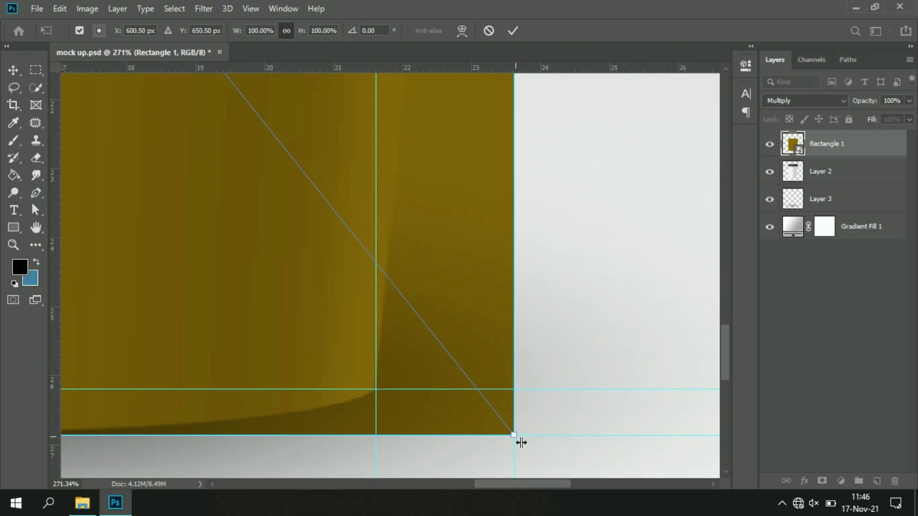
left_click_drag(517, 442, 383, 366)
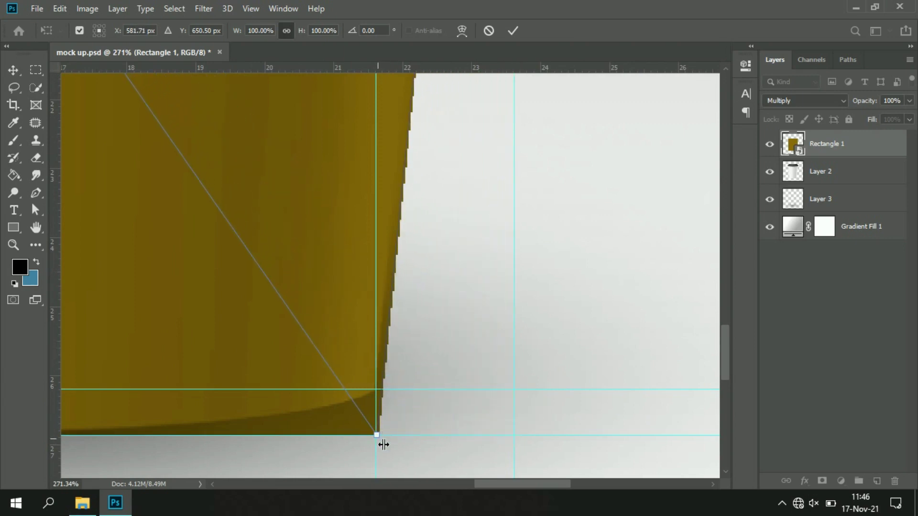
left_click_drag(385, 439, 378, 295)
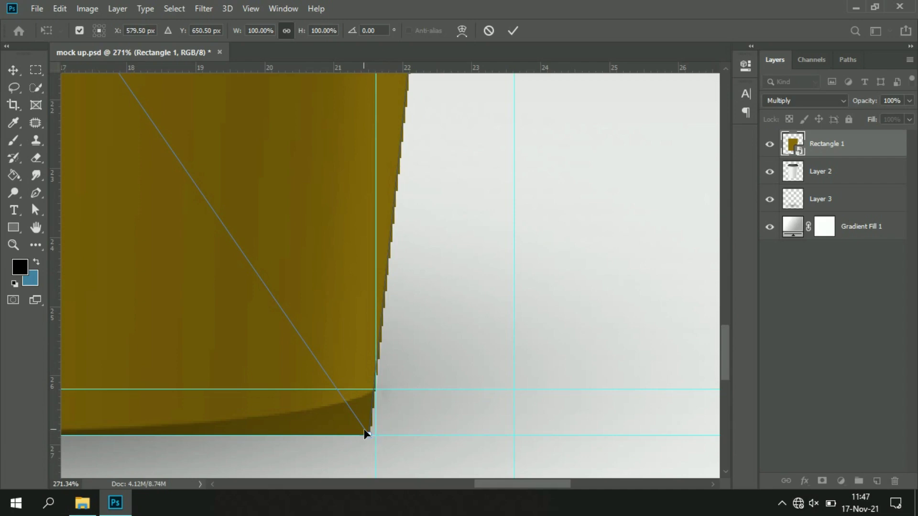
mouse_move(372, 437)
left_mouse_down()
mouse_move(381, 402)
mouse_move(374, 409)
left_mouse_up()
Pull the bottom-left corner inward so both sides taper with the cup.
scroll(374, 410, "down", 3)
scroll(374, 409, "down", 3)
left_click_drag(477, 484, 443, 484)
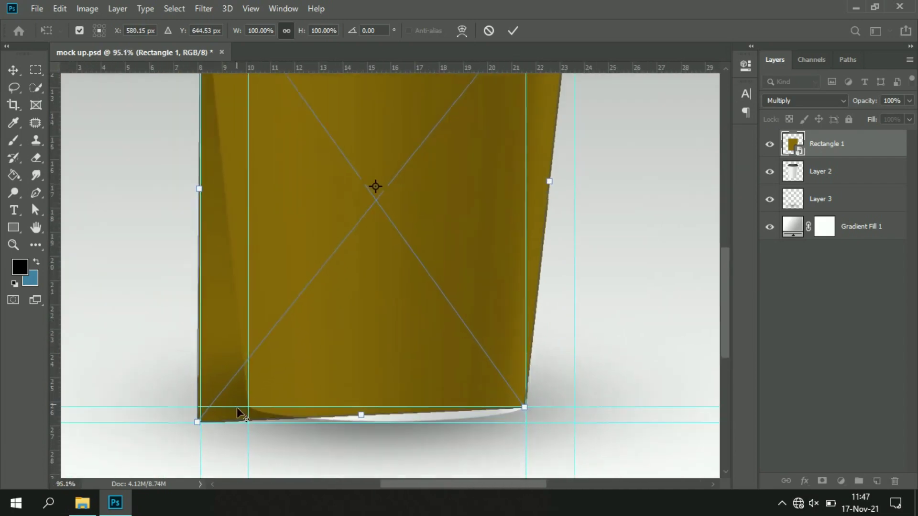
scroll(237, 410, "up", 2)
left_click_drag(205, 419, 253, 406)
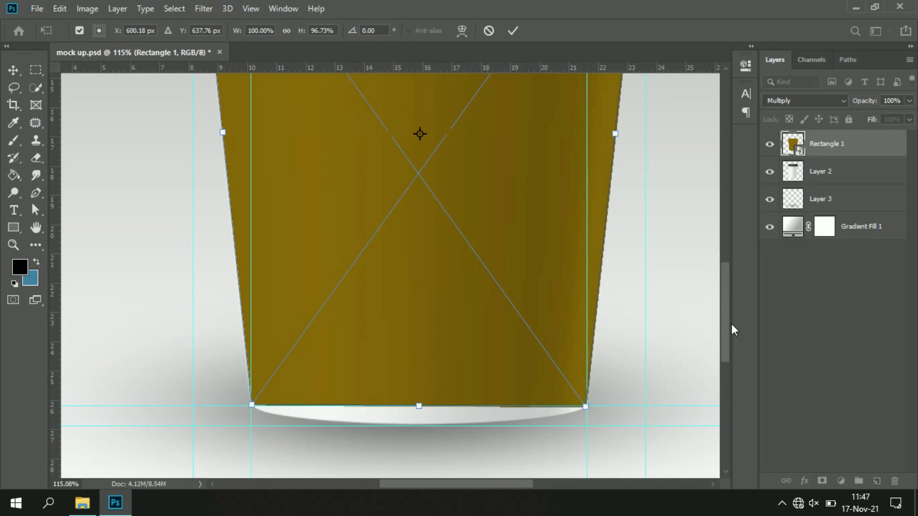
left_click_drag(726, 327, 722, 225)
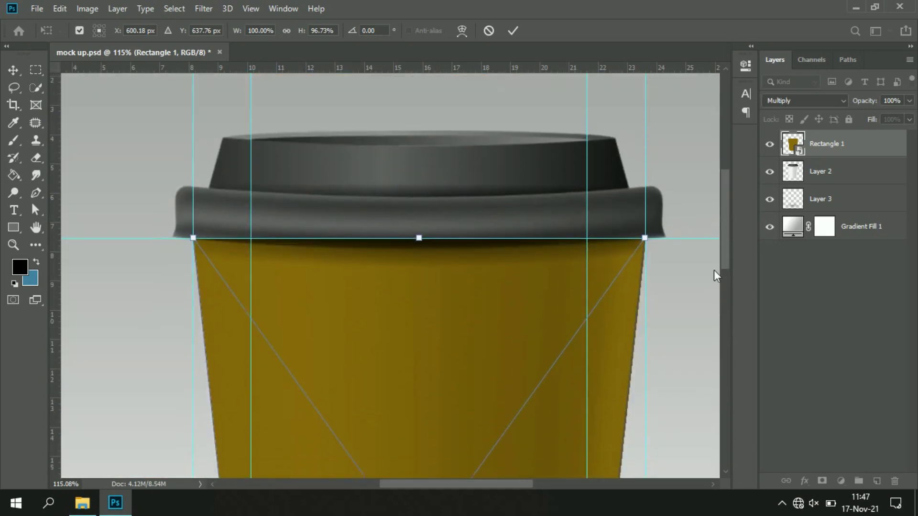
scroll(716, 321, "down", 5)
scroll(233, 460, "up", 2)
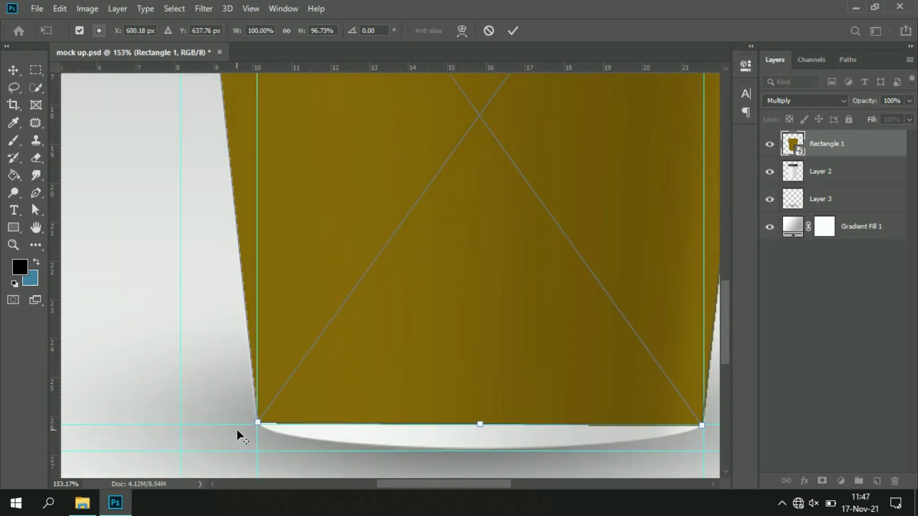
scroll(263, 426, "up", 1)
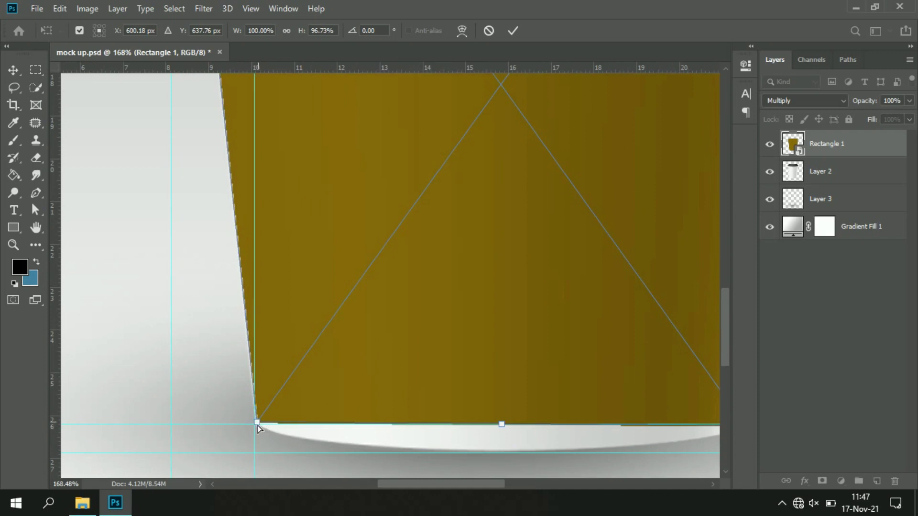
left_click_drag(259, 427, 255, 428)
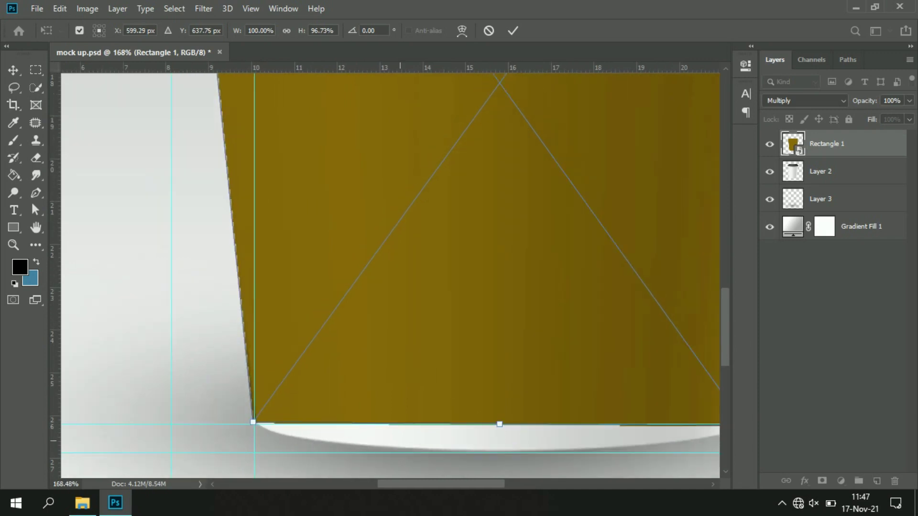
scroll(528, 419, "down", 2)
scroll(531, 411, "down", 1)
scroll(530, 408, "down", 2)
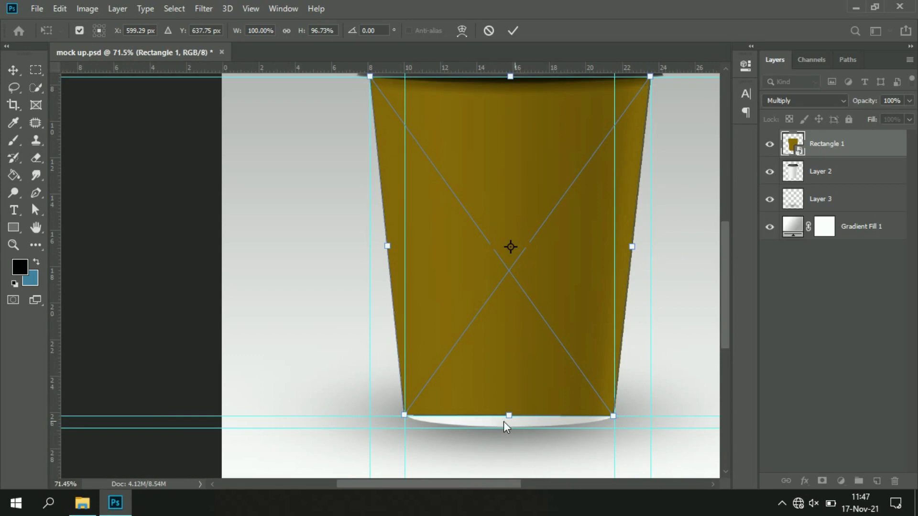
Warp the olive wrap so its bottom edge curves down along the cup's base.
left_click(461, 31)
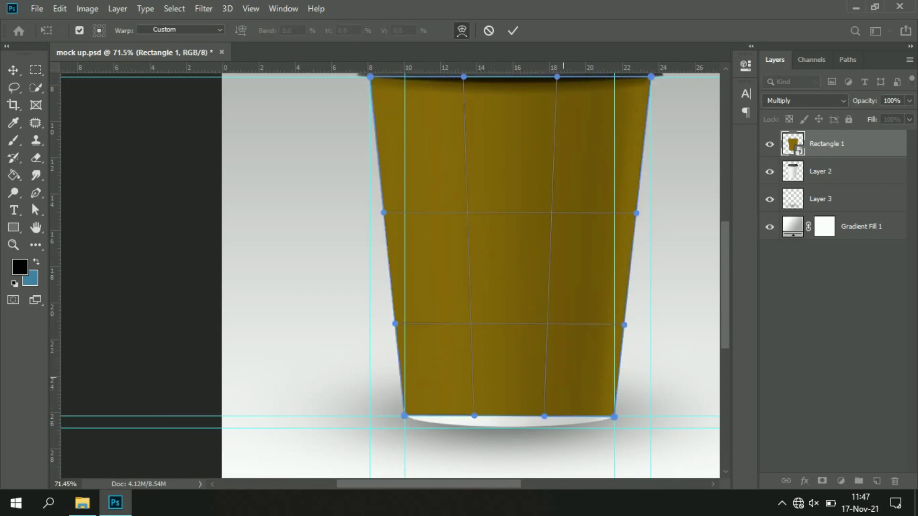
scroll(512, 436, "up", 3)
scroll(516, 419, "up", 2)
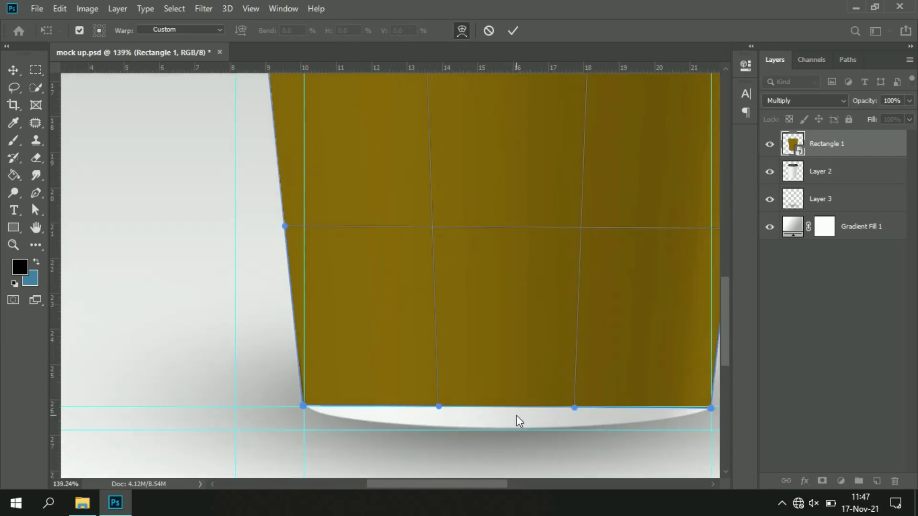
left_click_drag(515, 409, 514, 432)
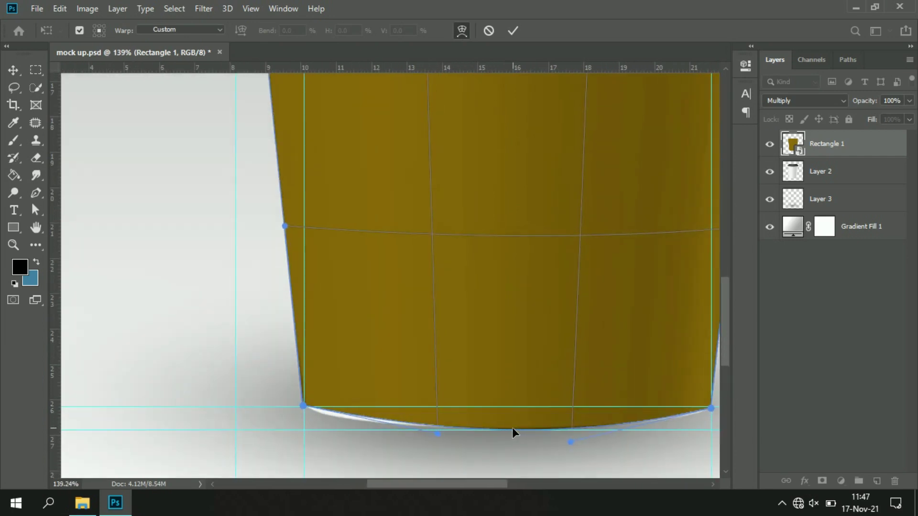
left_click_drag(512, 428, 509, 428)
left_click_drag(435, 432, 423, 440)
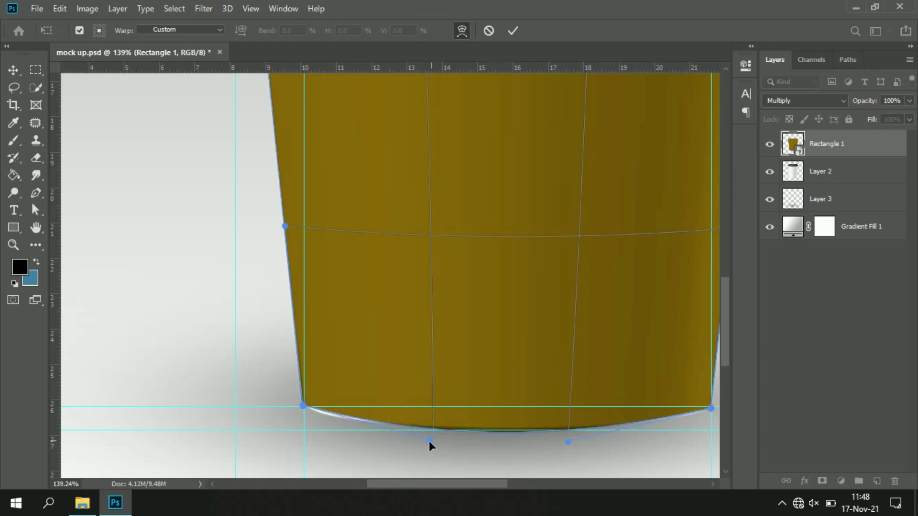
left_click_drag(422, 440, 427, 443)
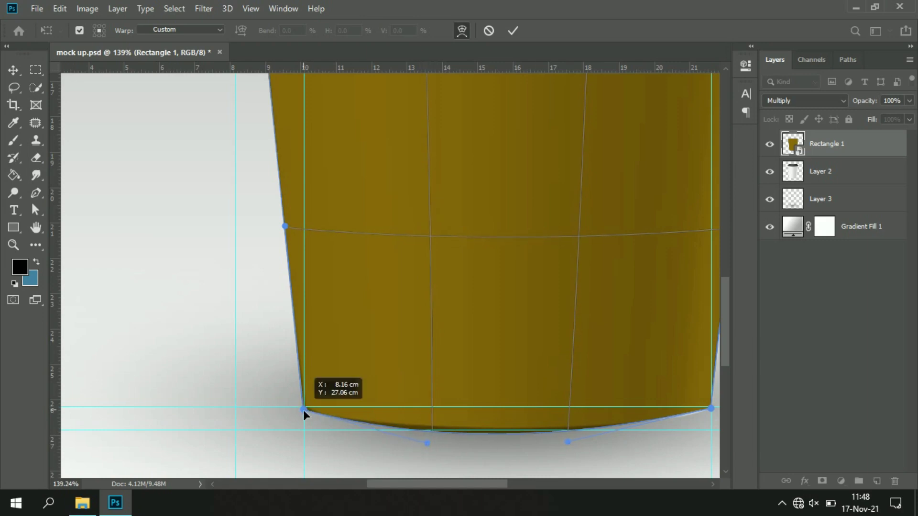
Make further warp grid adjustments and zoom out to check the wrap's fit.
left_click_drag(725, 347, 721, 221)
left_click_drag(478, 483, 502, 483)
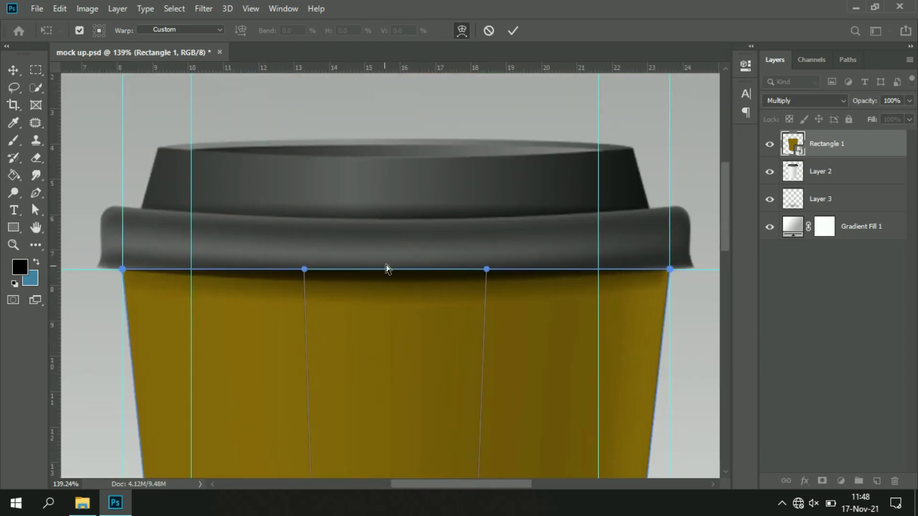
left_click_drag(400, 271, 394, 285)
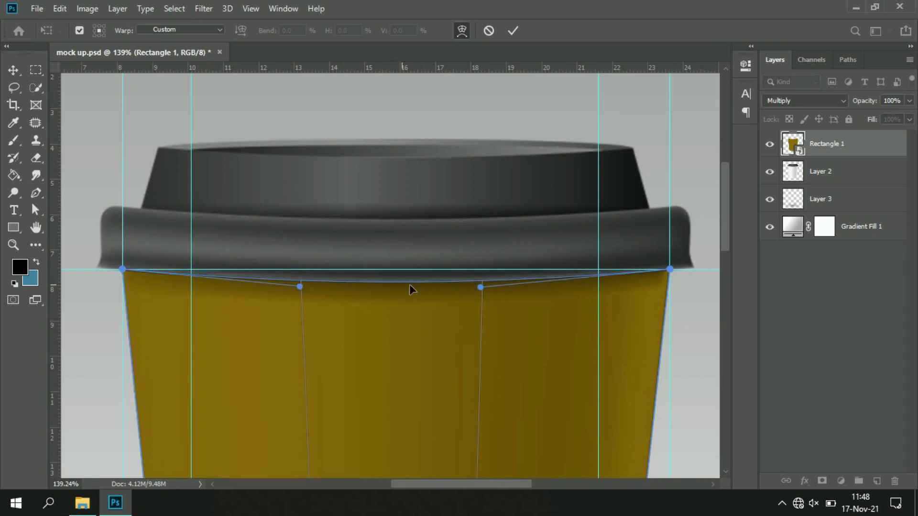
scroll(409, 283, "down", 3)
scroll(489, 352, "down", 3)
scroll(488, 372, "down", 1)
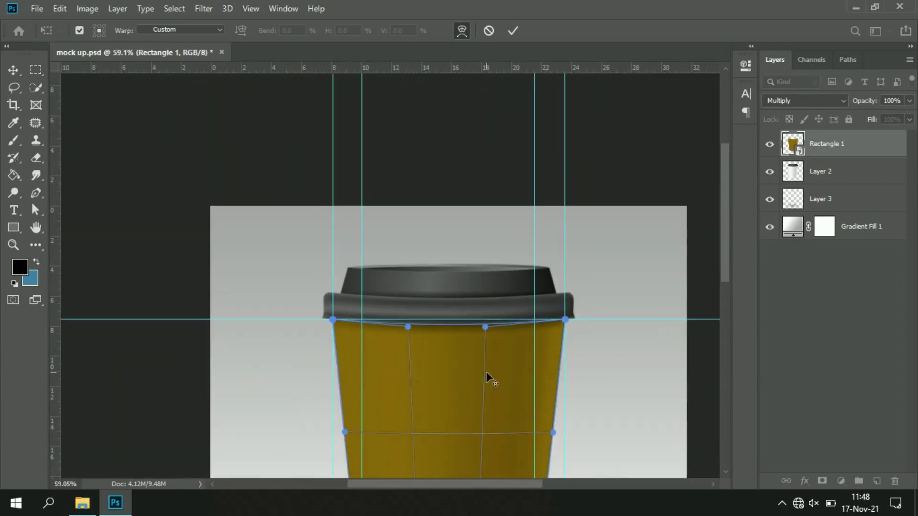
scroll(487, 376, "down", 3)
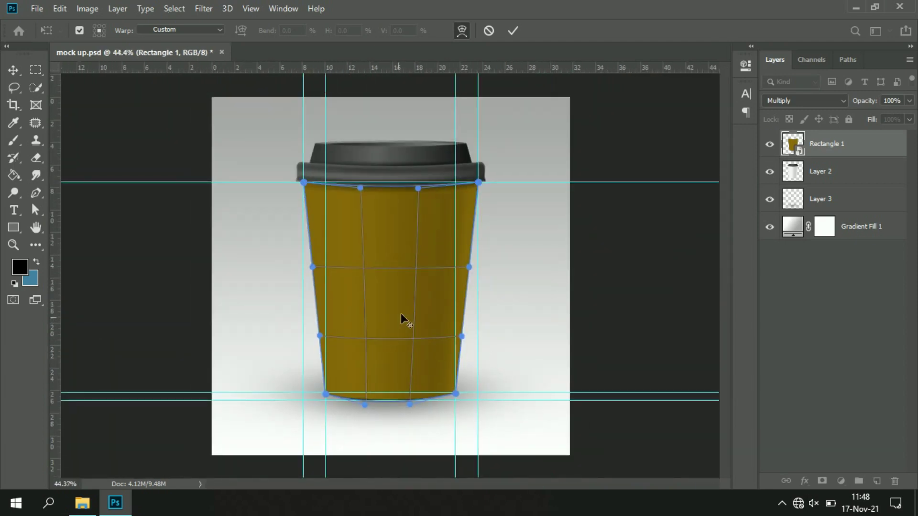
scroll(401, 316, "up", 2)
Commit the warp and clip Rectangle 1 to the cup body layer with Create Clipping Mask.
left_click(513, 31)
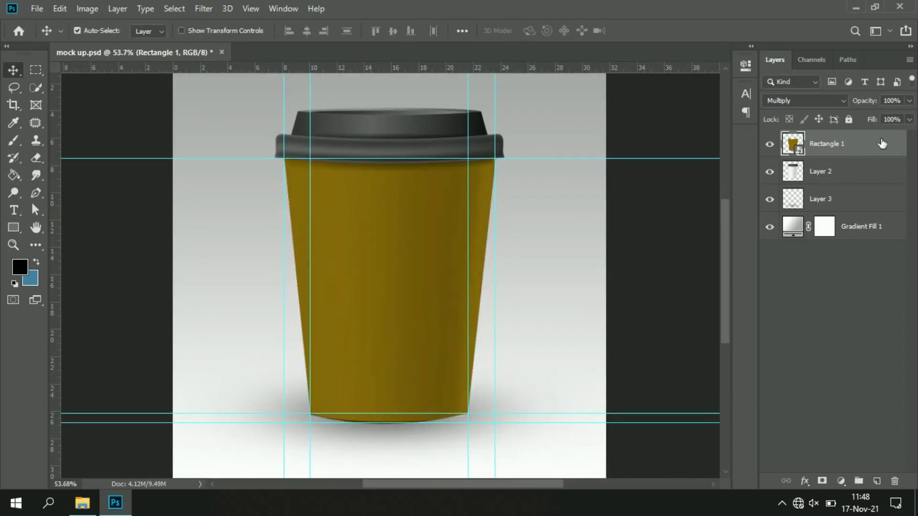
right_click(843, 140)
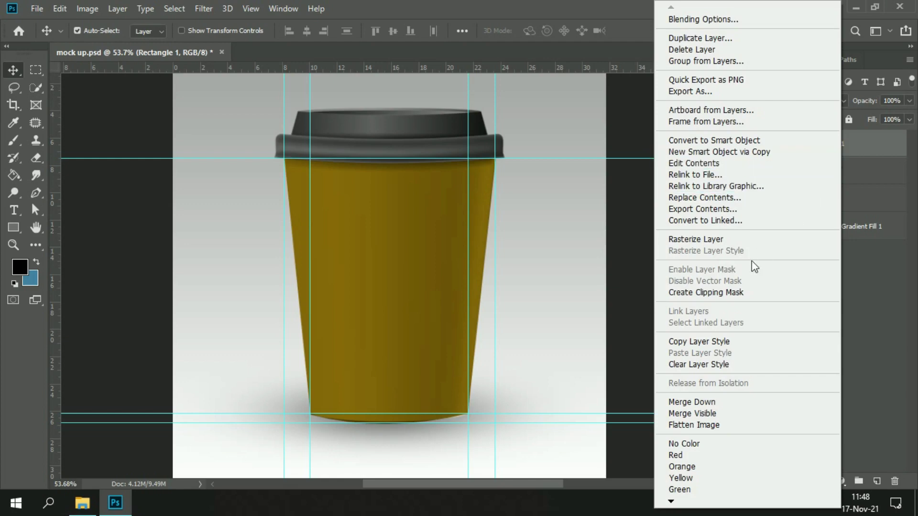
left_click(742, 292)
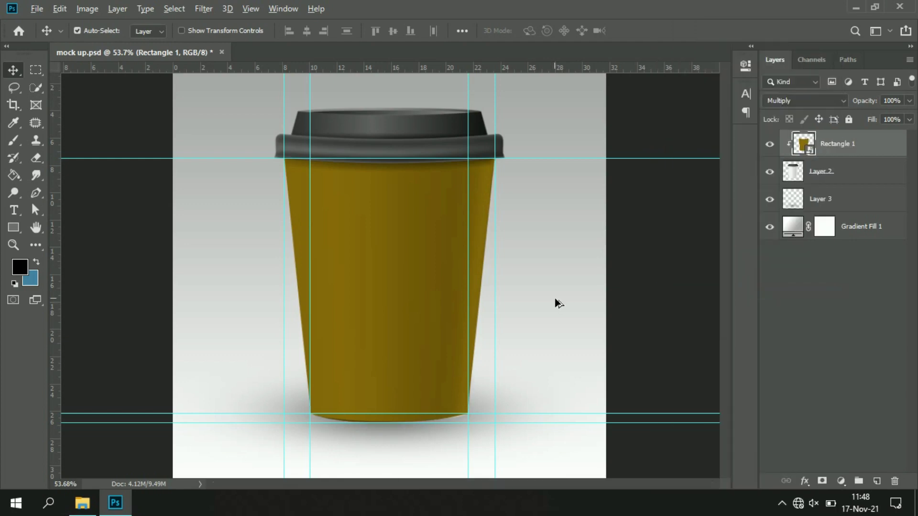
scroll(557, 302, "down", 2)
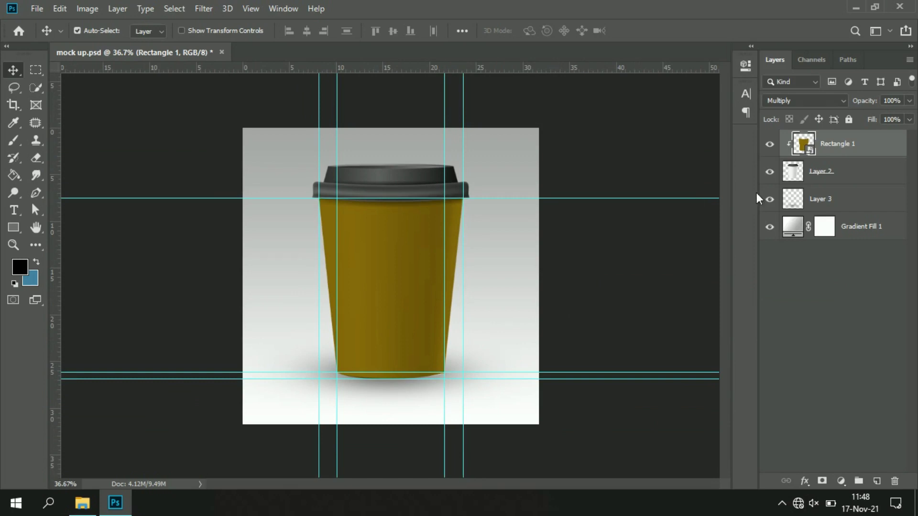
scroll(391, 290, "up", 1)
scroll(392, 291, "up", 1)
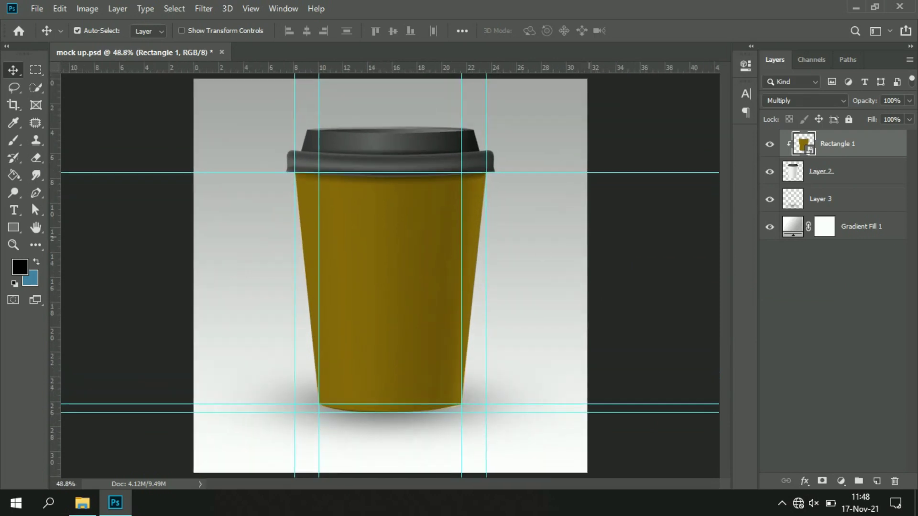
Reopen the wrap's contents and draw a smaller rectangle inside the olive wrap.
double_click(804, 144)
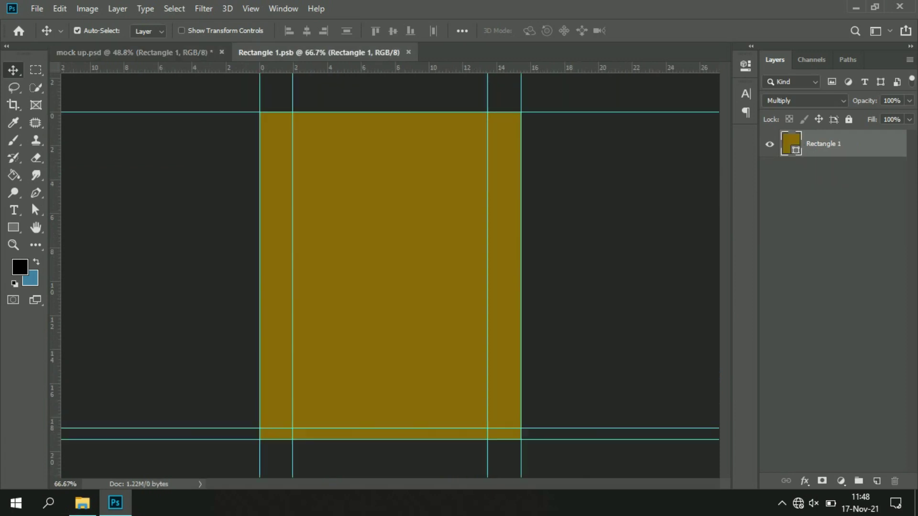
left_click(409, 52)
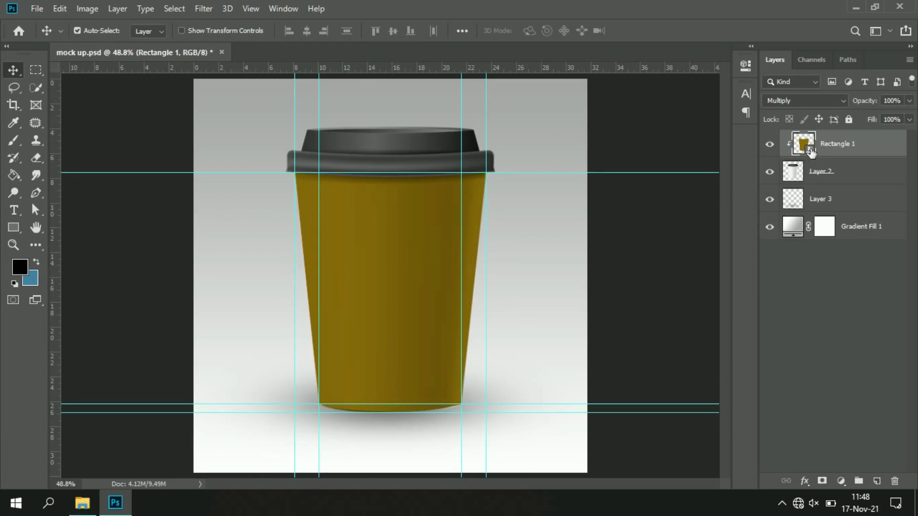
double_click(809, 144)
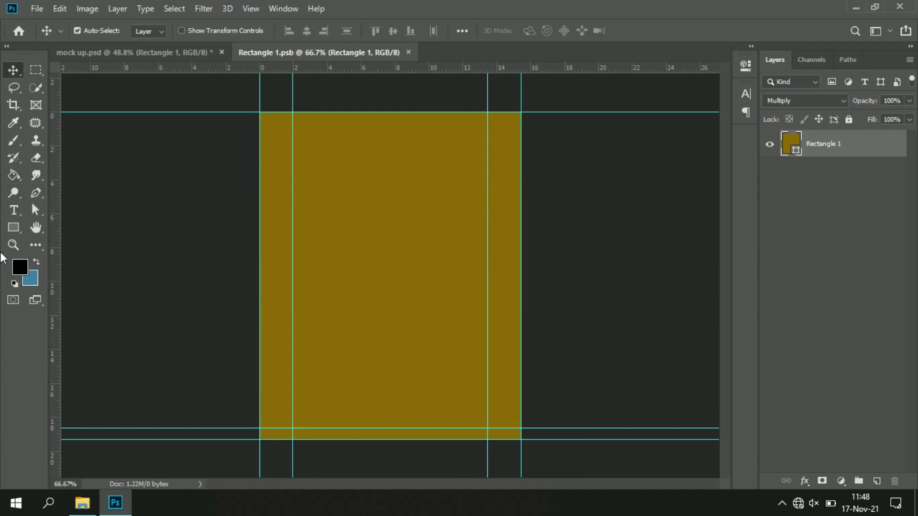
left_click(13, 229)
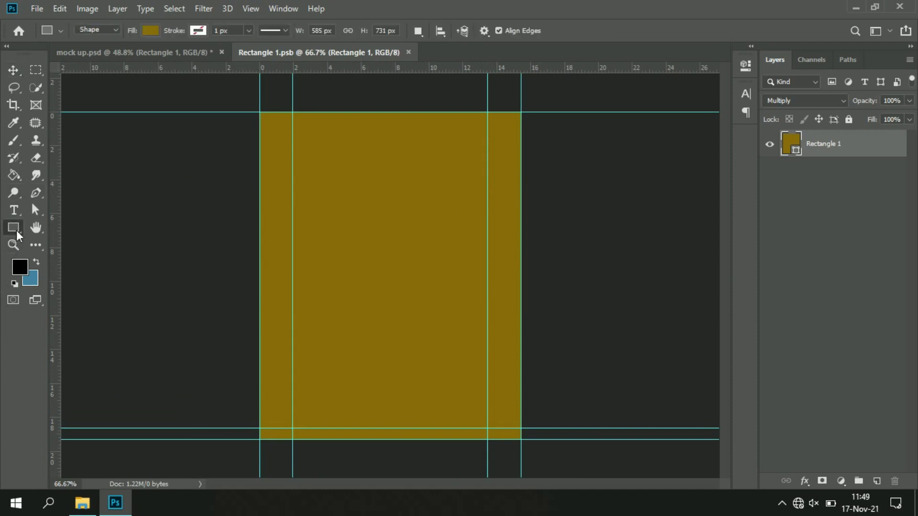
right_click(14, 232)
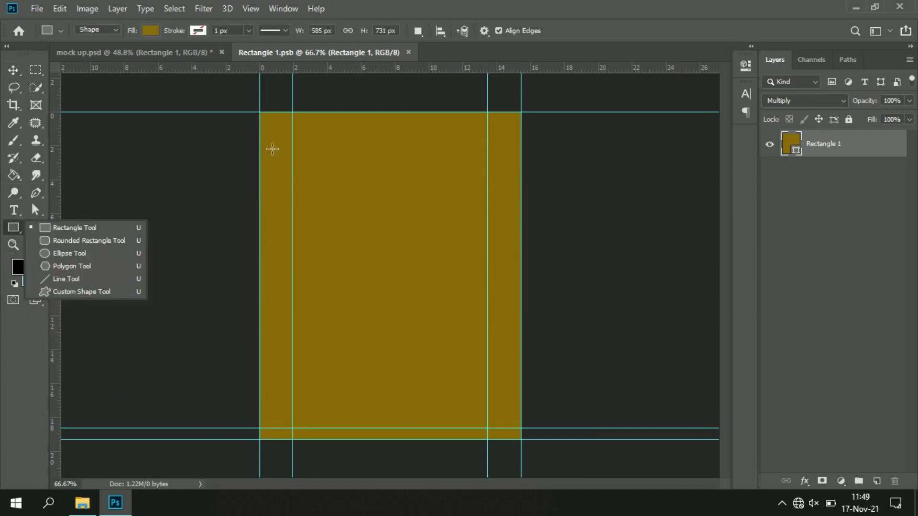
left_click(298, 142)
left_click_drag(294, 136, 488, 406)
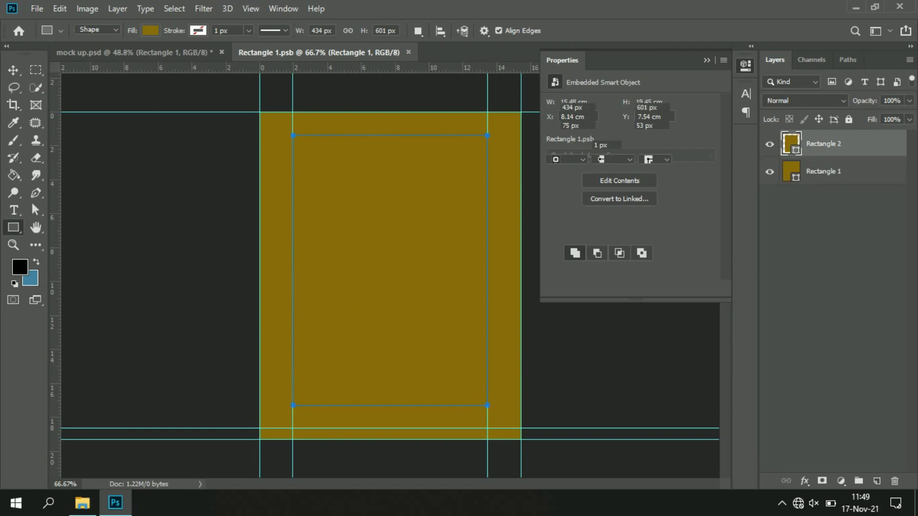
Give the inner rectangle a white stroke of about 24 px and save the wrap contents.
left_click(198, 31)
left_click(149, 101)
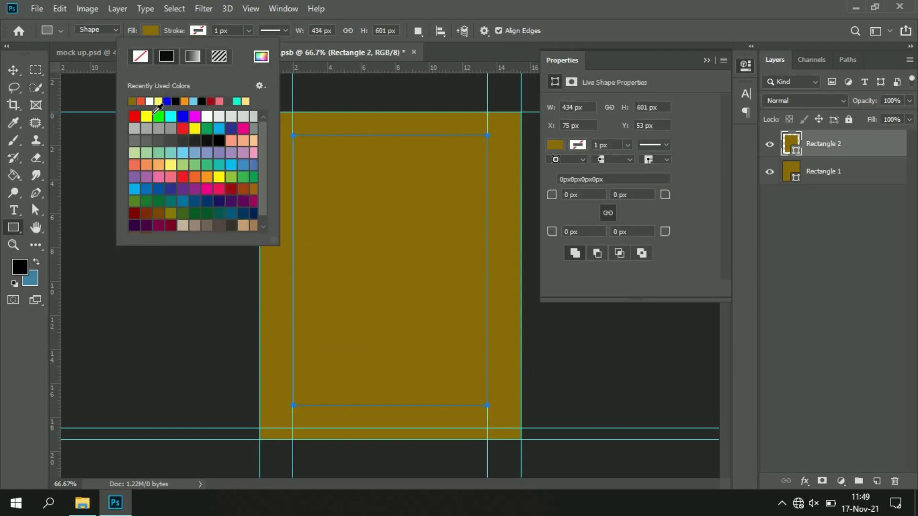
left_click(248, 30)
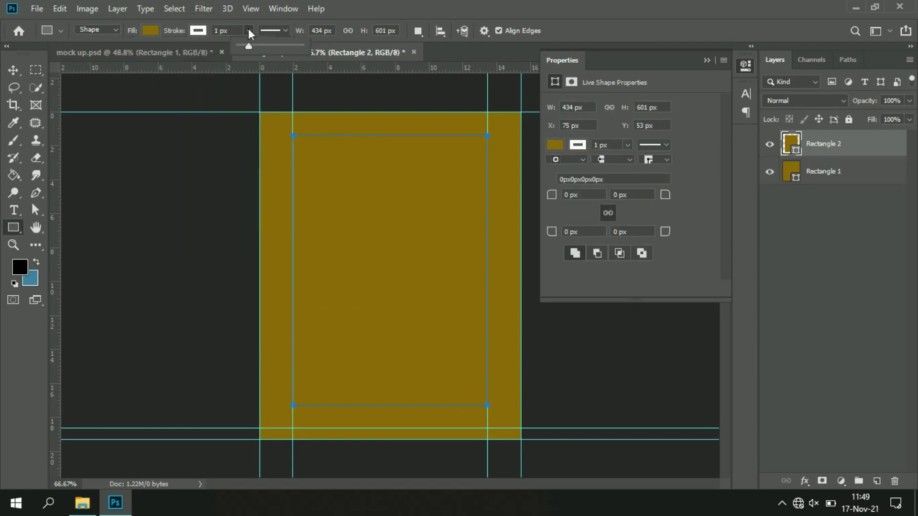
left_click_drag(251, 43, 266, 46)
left_click(708, 61)
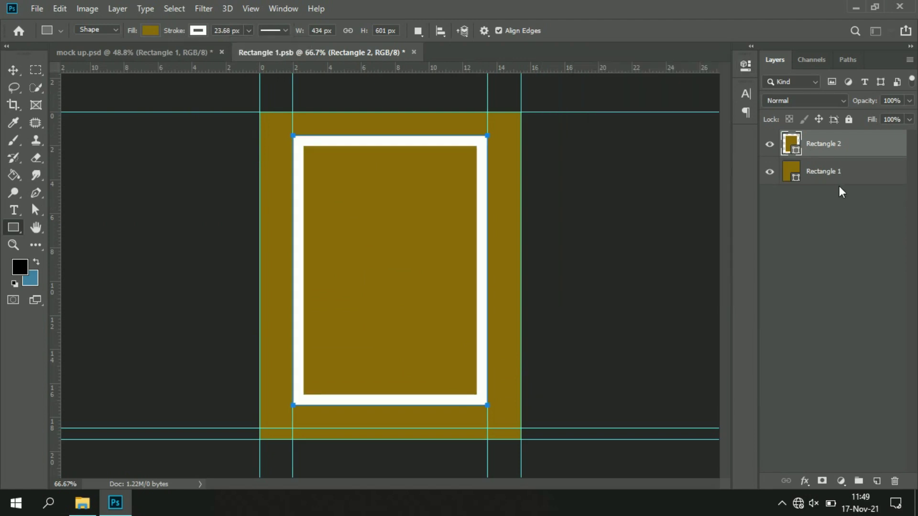
key("ctrl+s")
left_click(160, 56)
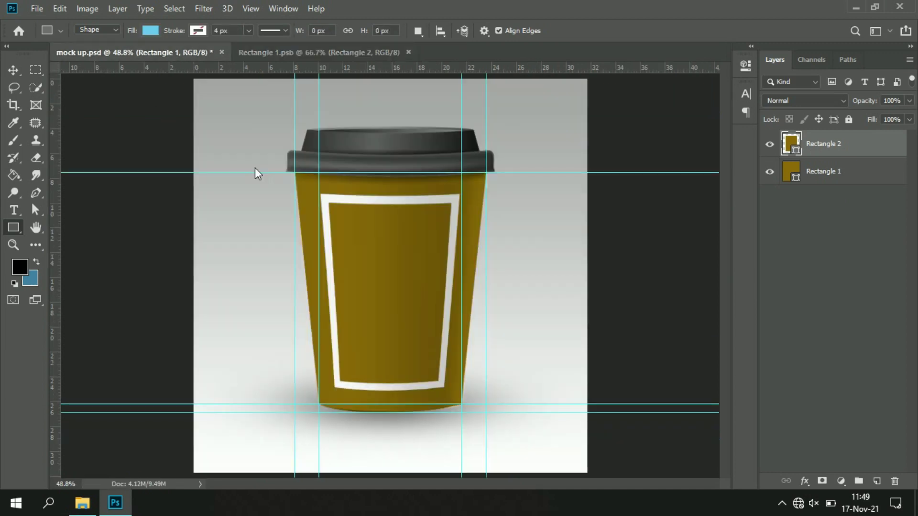
scroll(395, 276, "up", 3)
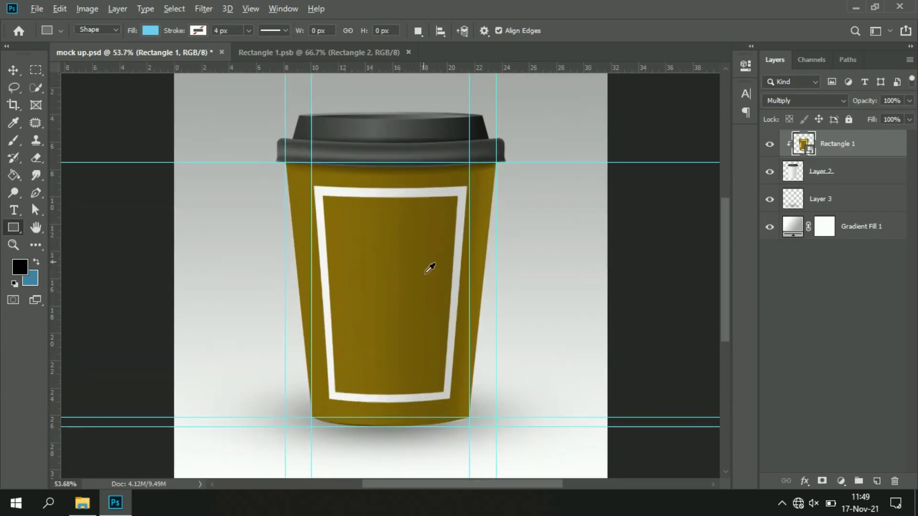
scroll(429, 267, "up", 1)
scroll(429, 267, "up", 1)
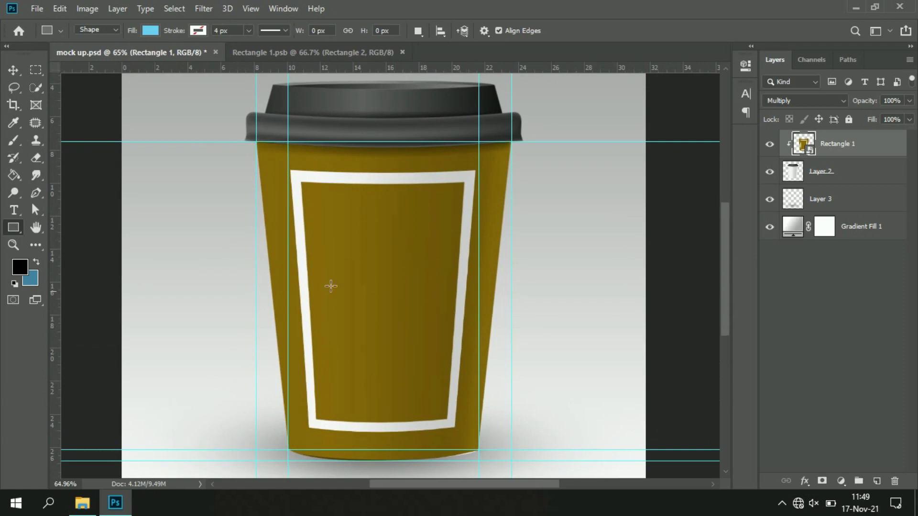
left_click(308, 53)
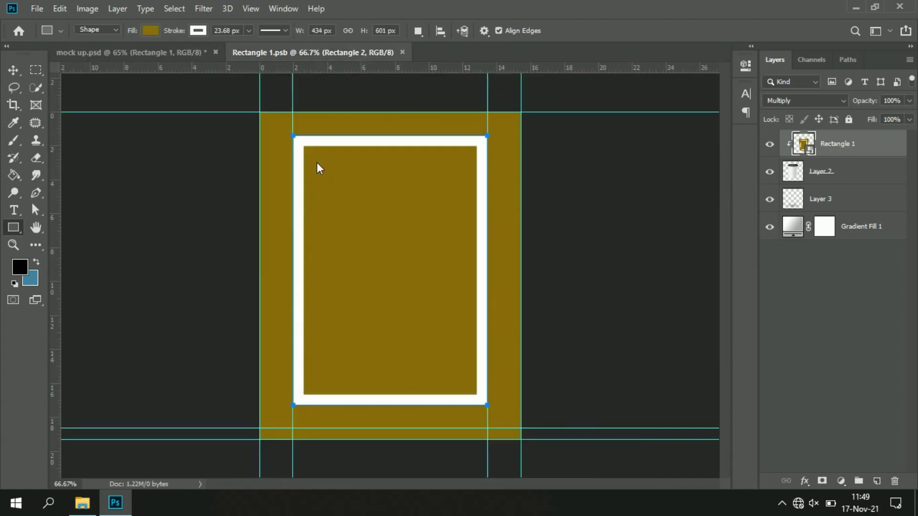
left_click(134, 52)
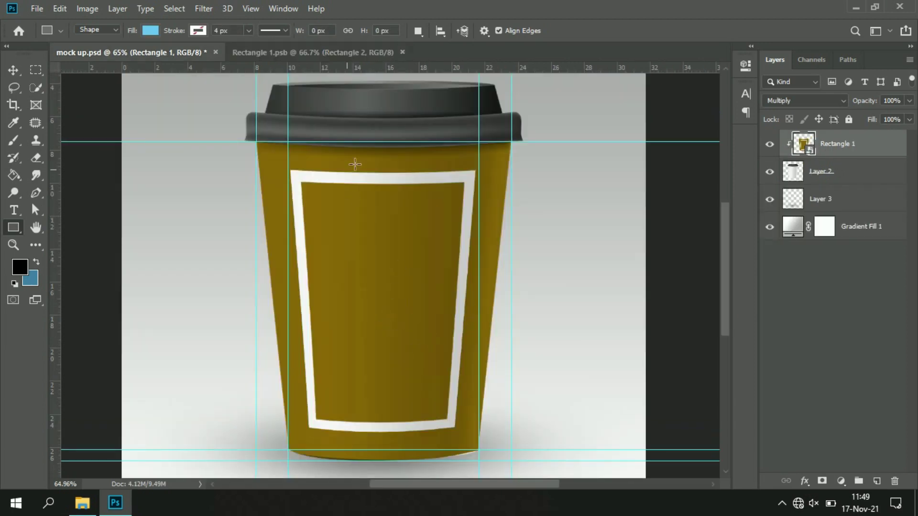
left_click(332, 53)
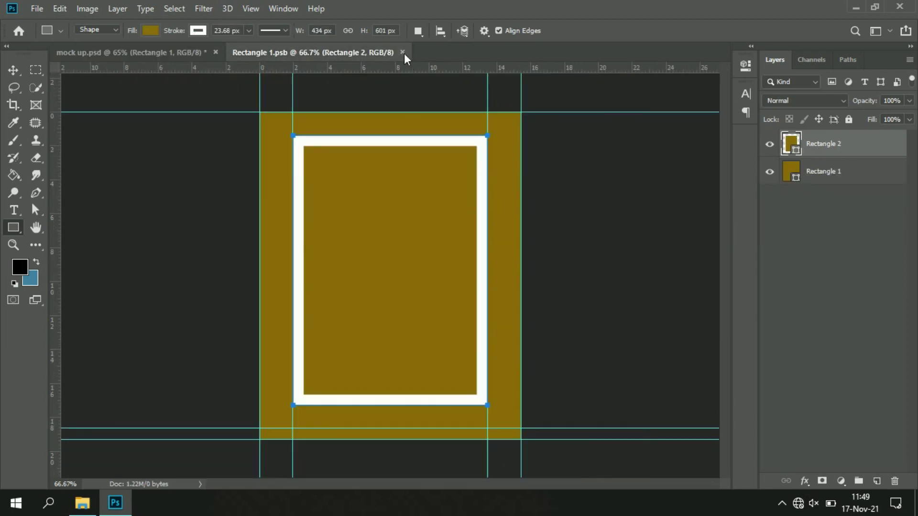
Recolour the Rectangle 1 background bright teal and delete the inner bordered Rectangle 2.
left_click(185, 50)
left_click(351, 54)
left_click(844, 174)
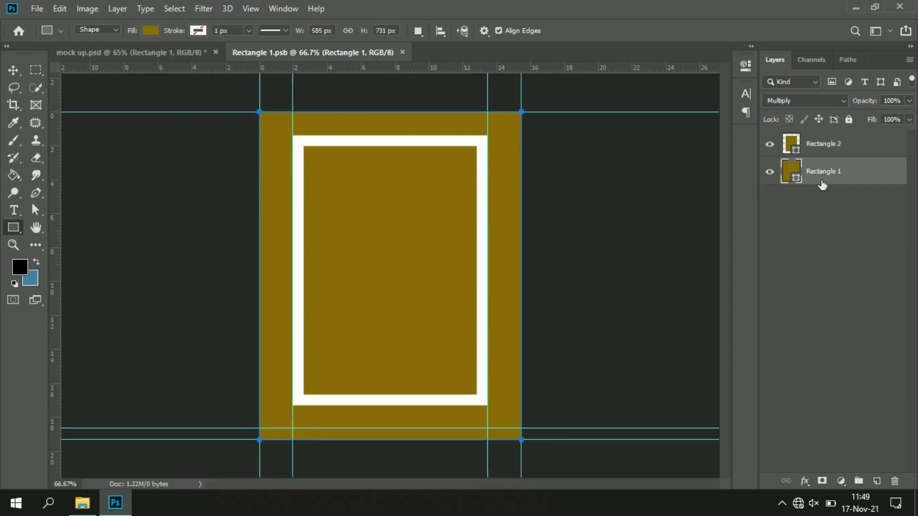
double_click(794, 174)
mouse_move(612, 296)
left_mouse_down()
mouse_move(590, 304)
mouse_move(532, 288)
left_mouse_up()
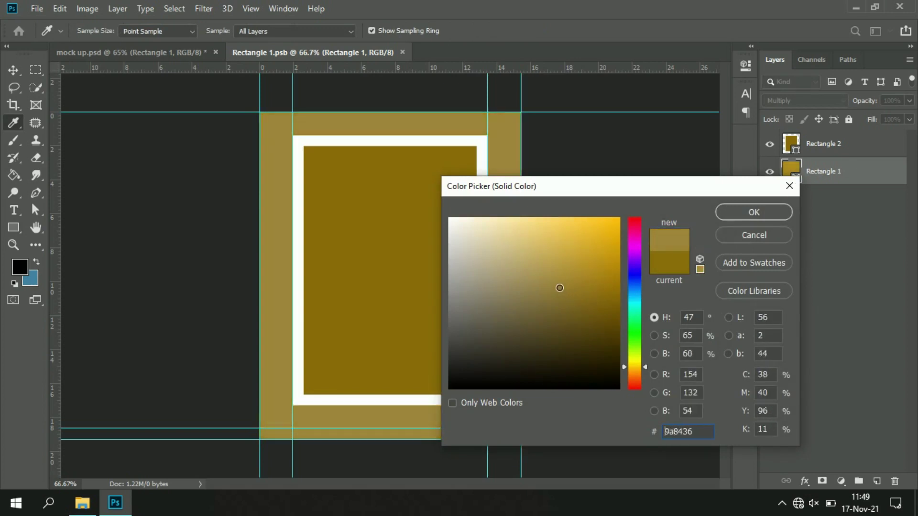
left_click_drag(636, 321, 636, 306)
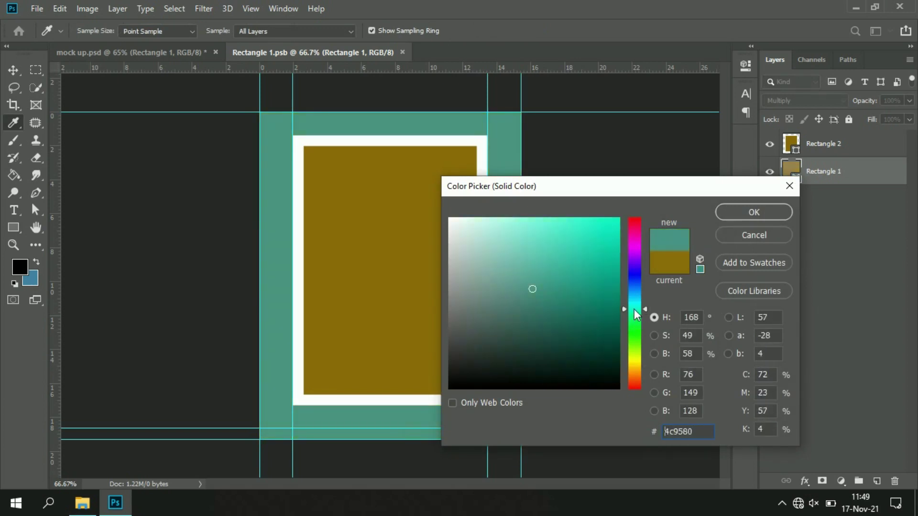
left_click(619, 234)
left_click_drag(628, 239, 609, 239)
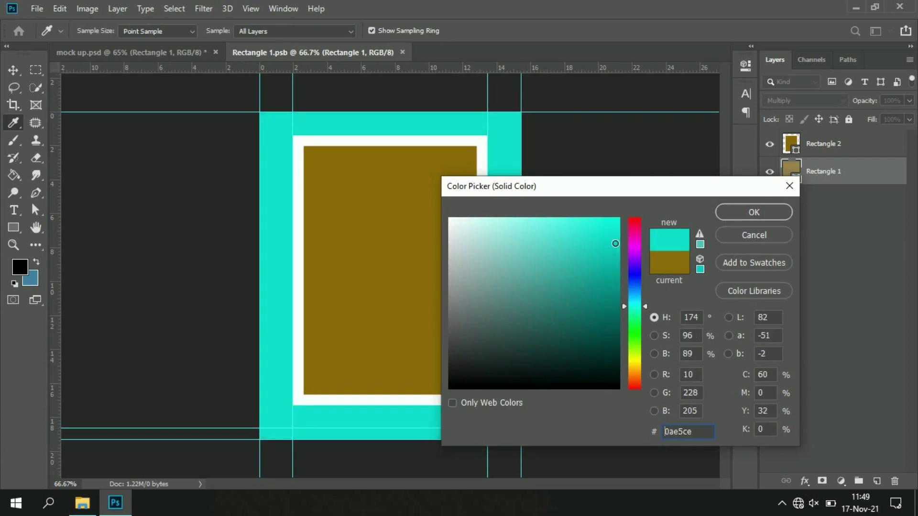
left_click(745, 210)
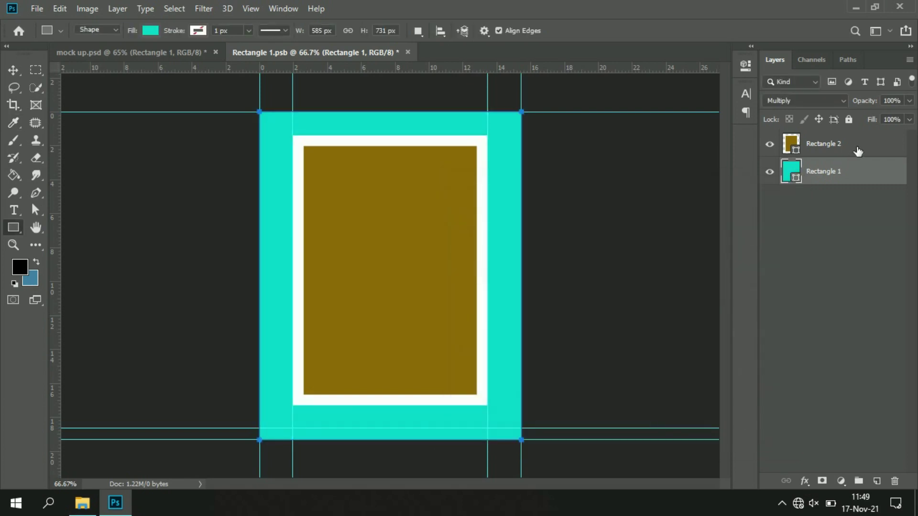
left_click(787, 148)
key("Delete")
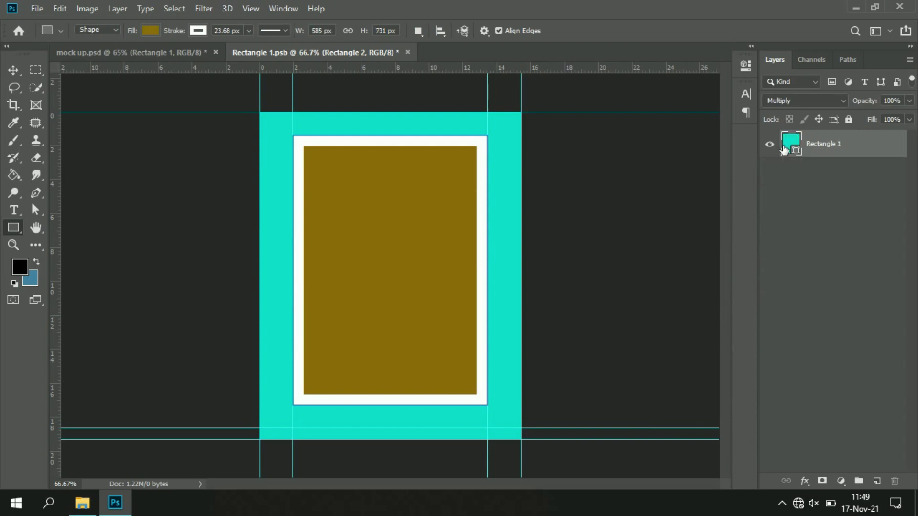
Draw a white-filled snowflake custom shape on the teal rectangle.
right_click(16, 228)
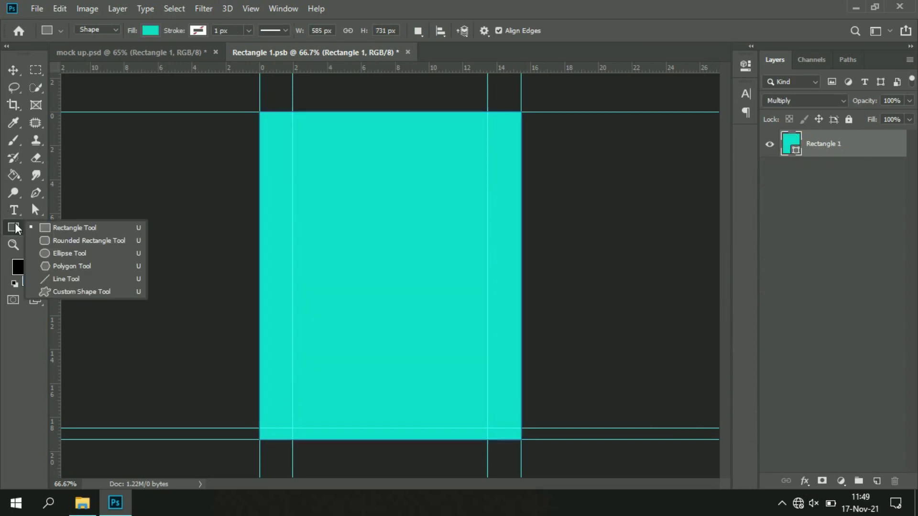
left_click(69, 291)
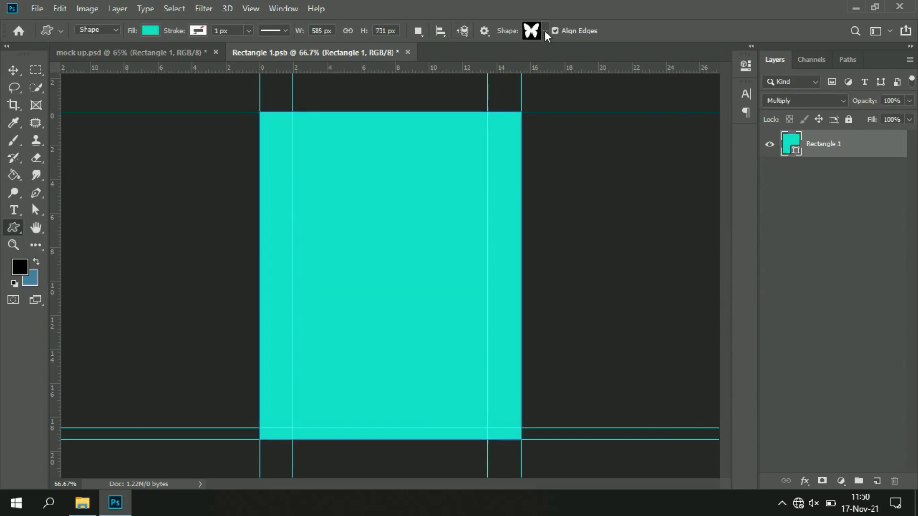
left_click(545, 31)
left_click(530, 93)
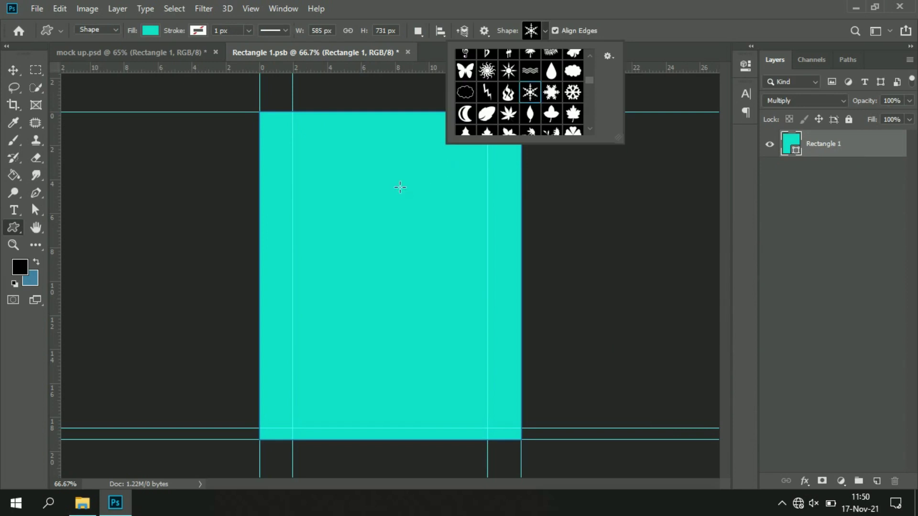
left_click_drag(400, 187, 490, 361)
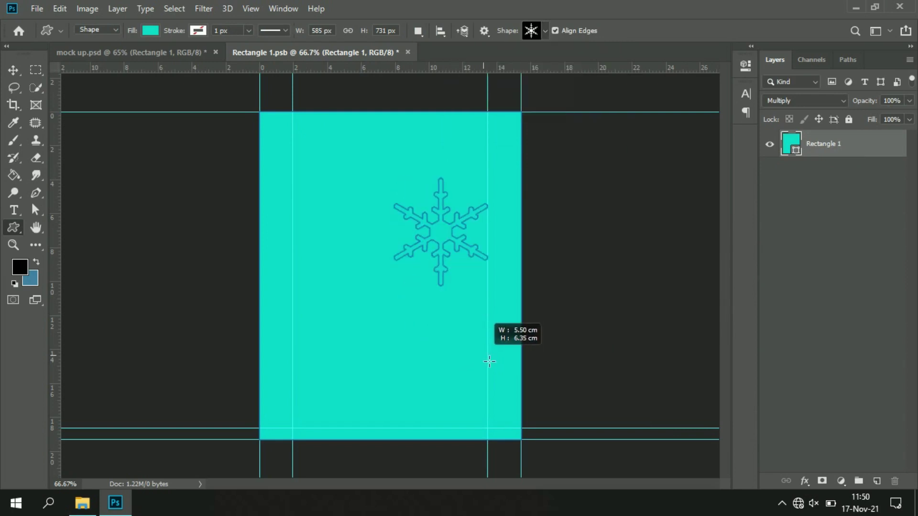
left_click_drag(490, 361, 493, 372)
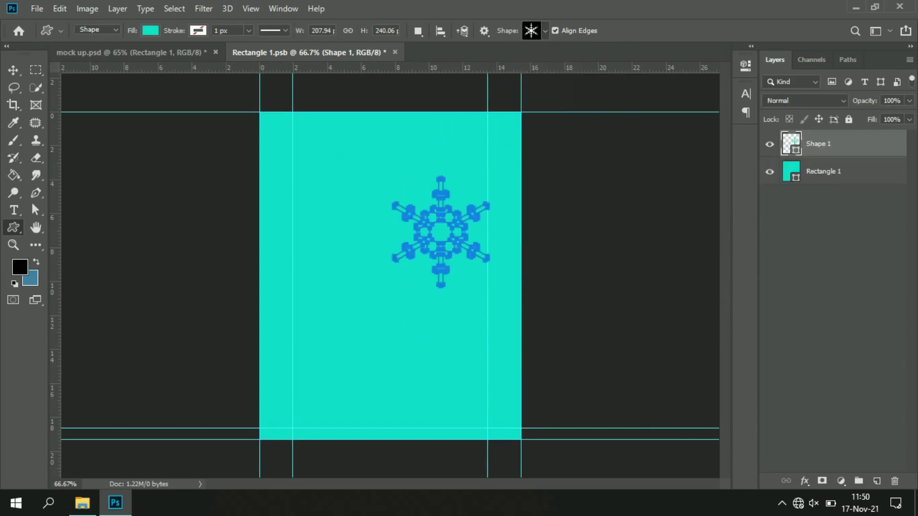
left_click(150, 30)
left_click(86, 101)
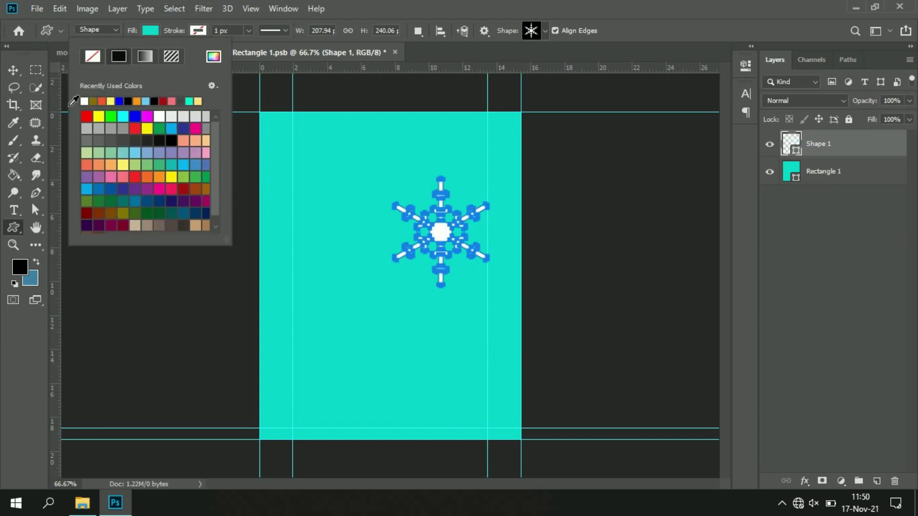
Move the snowflake to the centre of the teal panel and save the file.
key("v")
left_click_drag(437, 238, 388, 237)
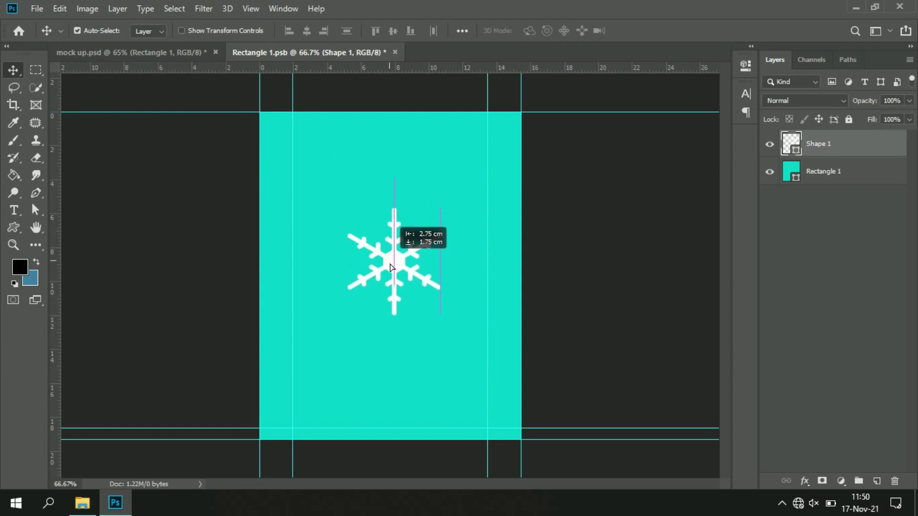
left_click_drag(388, 237, 401, 259)
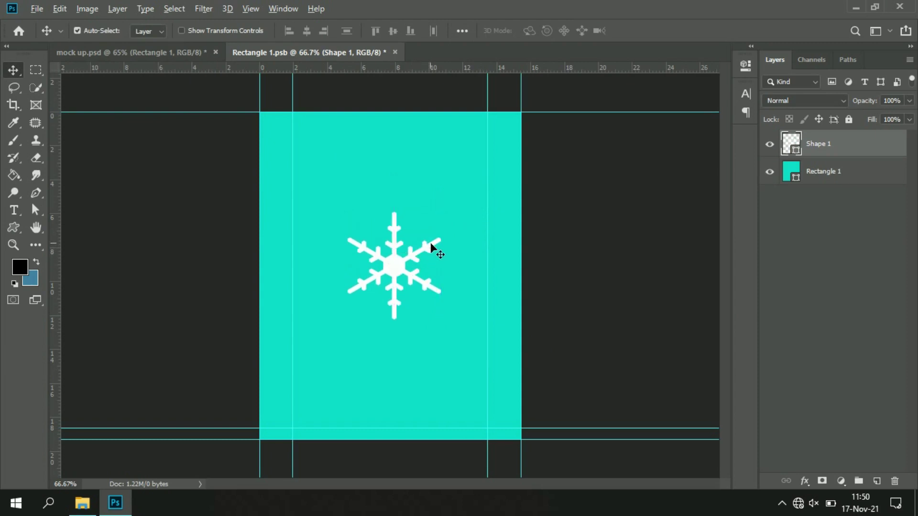
scroll(430, 246, "down", 2)
scroll(424, 258, "up", 1)
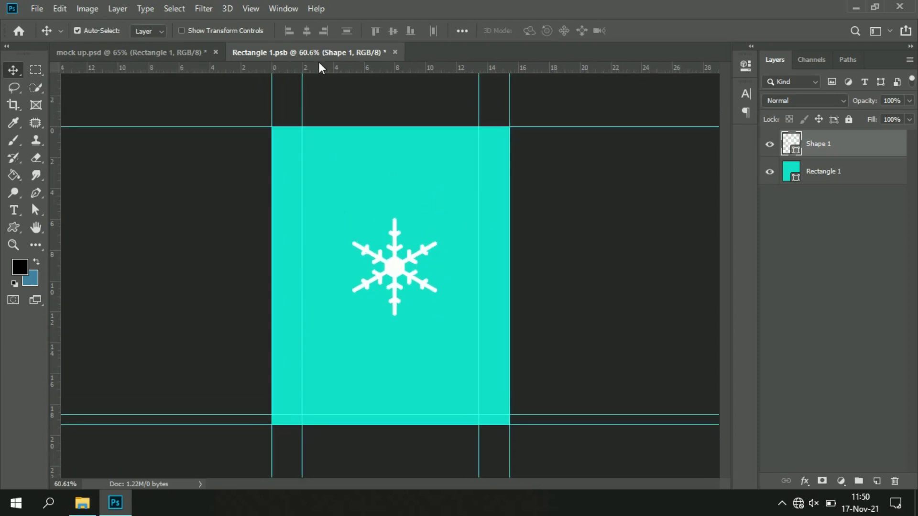
key("ctrl+s")
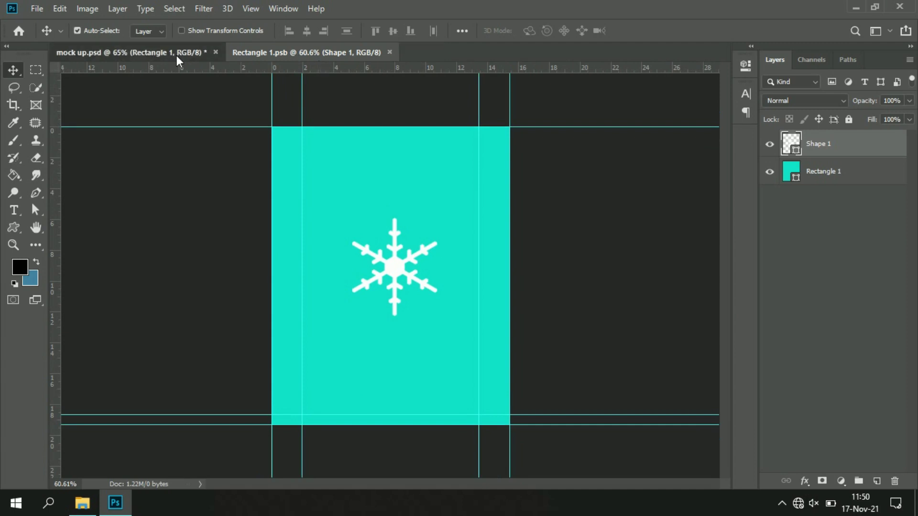
left_click(176, 54)
scroll(393, 287, "down", 3)
scroll(393, 287, "down", 2)
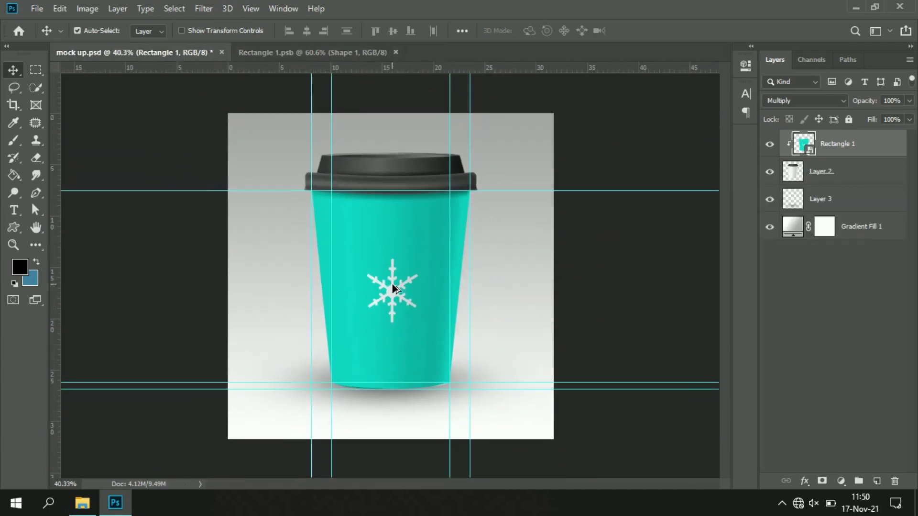
scroll(393, 287, "down", 1)
scroll(394, 287, "up", 1)
scroll(393, 287, "up", 2)
scroll(382, 268, "up", 1)
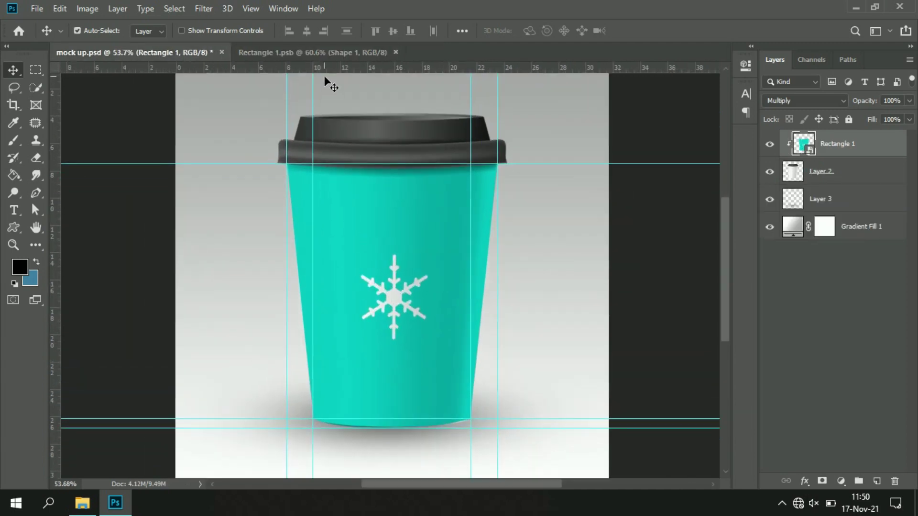
left_click(334, 52)
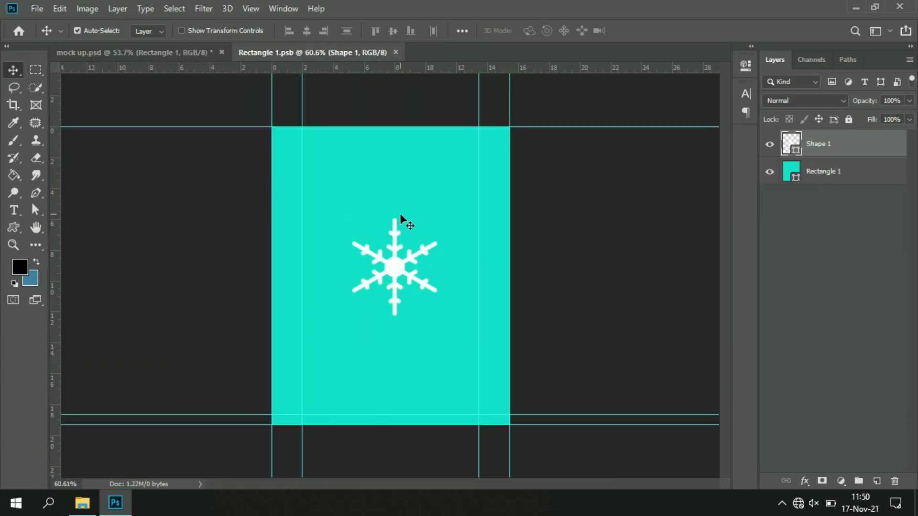
Add a 12 pt text layer reading 'Enjoy' on the teal design.
left_click(14, 210)
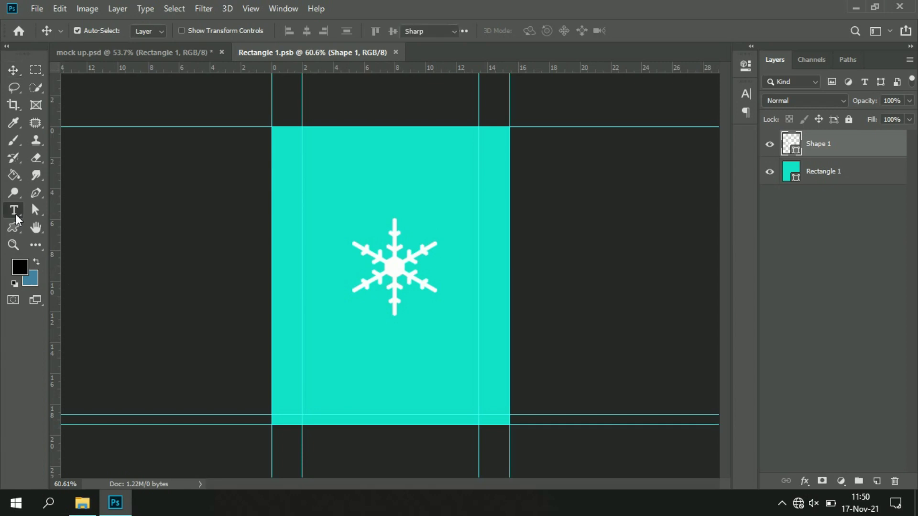
right_click(13, 209)
left_click(69, 210)
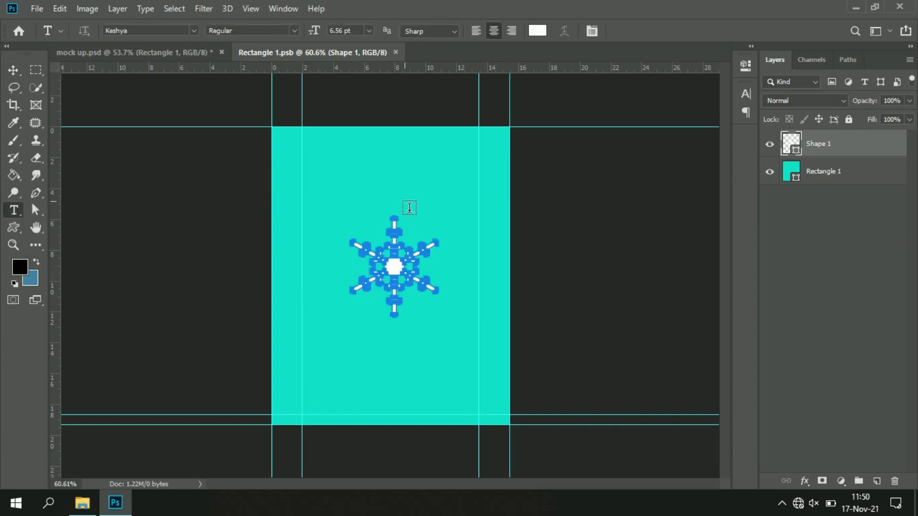
left_click(361, 182)
scroll(362, 186, "up", 1)
left_click(369, 30)
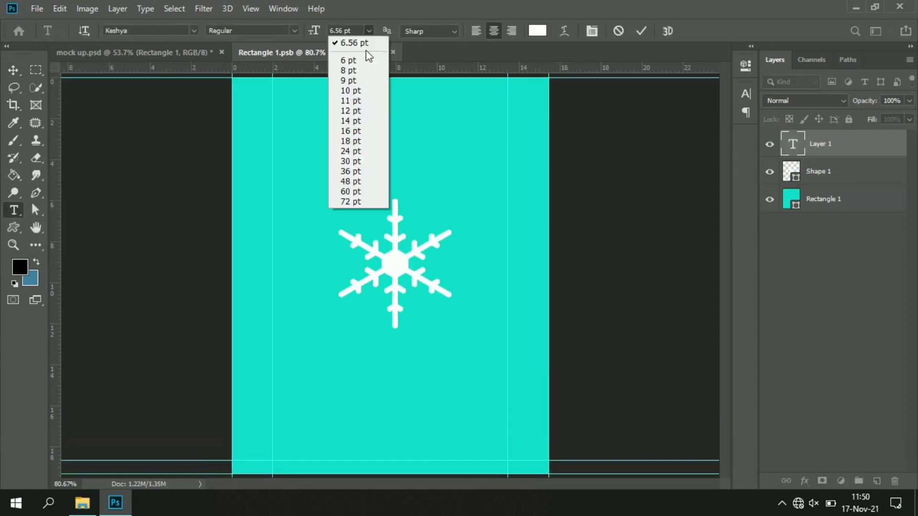
left_click(357, 114)
type("Enjoy")
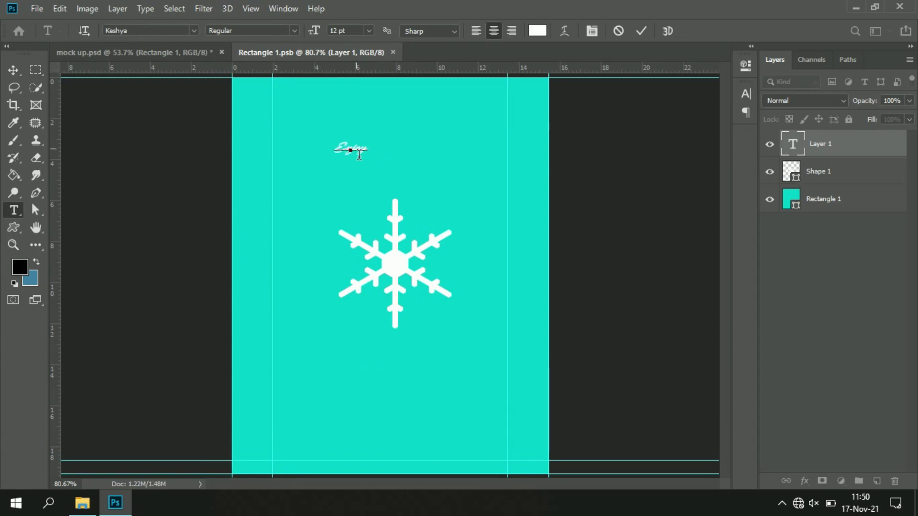
key("ctrl+Return")
Enlarge the 'Enjoy' text with Free Transform and delete the snowflake shape.
key("ctrl+t")
mouse_move(396, 166)
left_mouse_down()
mouse_move(432, 218)
mouse_move(462, 236)
mouse_move(388, 335)
left_mouse_up()
left_click(645, 31)
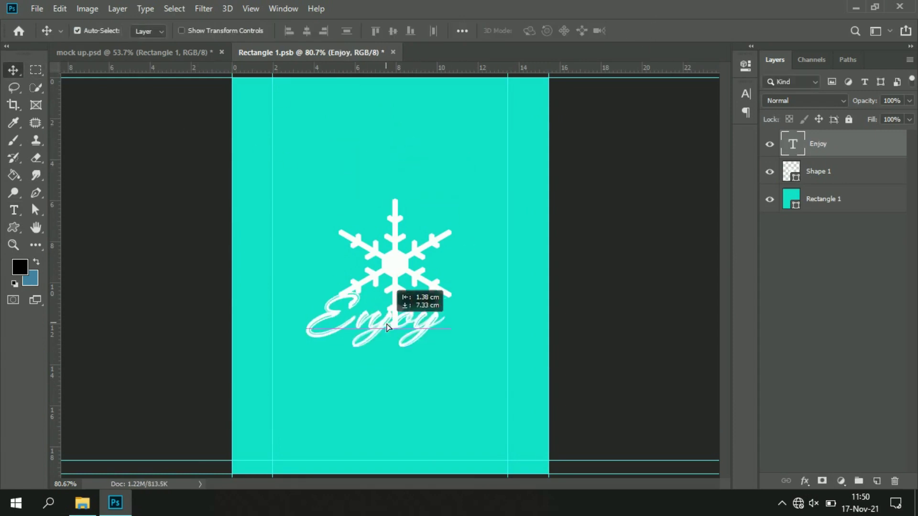
left_click(410, 266)
key("Delete")
Nudge the 'Enjoy' text upward to sit just below the panel's middle.
key("ctrl+a")
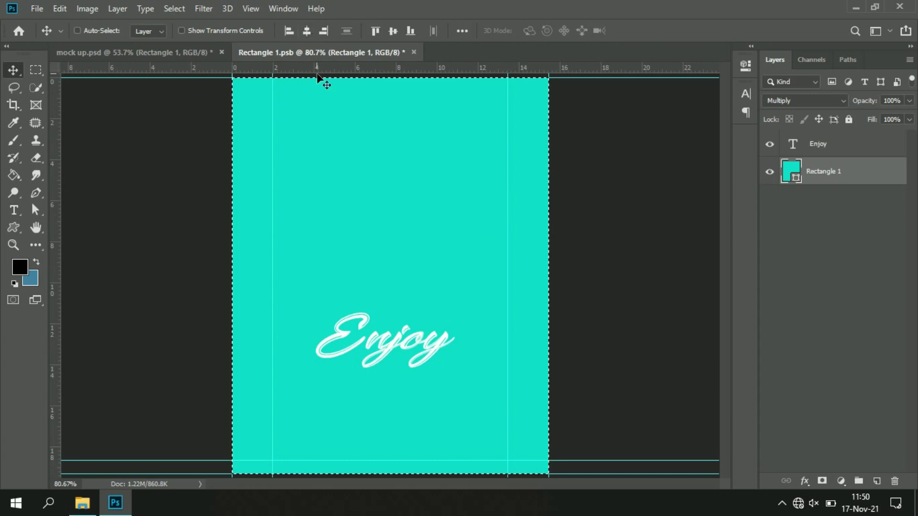
key("ctrl+d")
key("shift+Up")
key("shift+Up")
key("shift+Up")
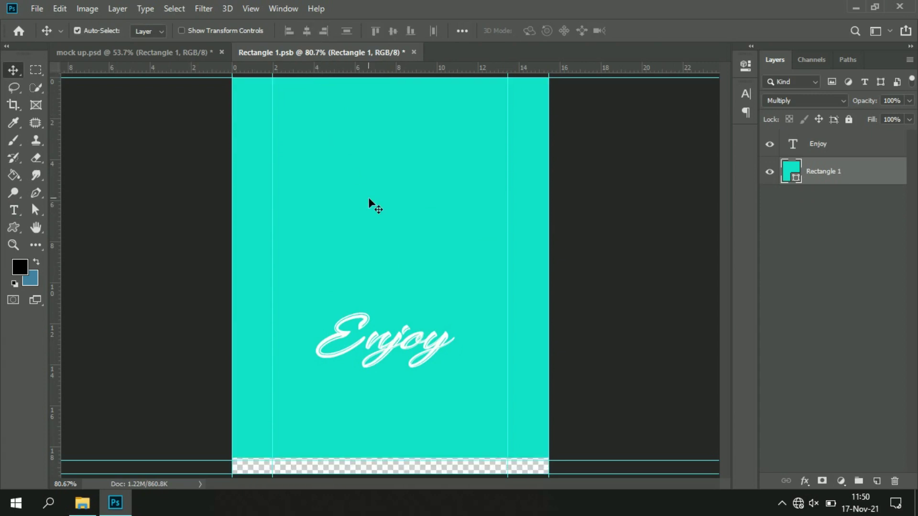
key("ctrl+z")
left_click_drag(363, 322, 362, 316)
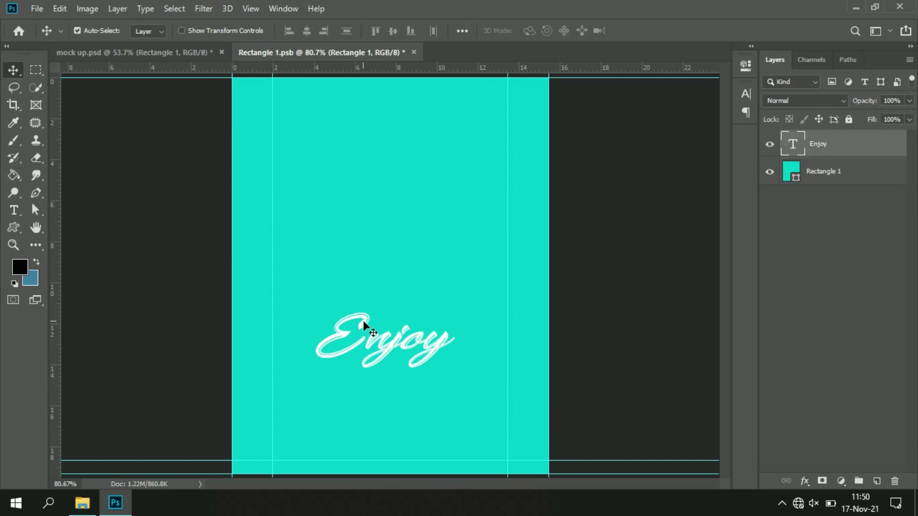
key("shift+Up")
key("shift+Up")
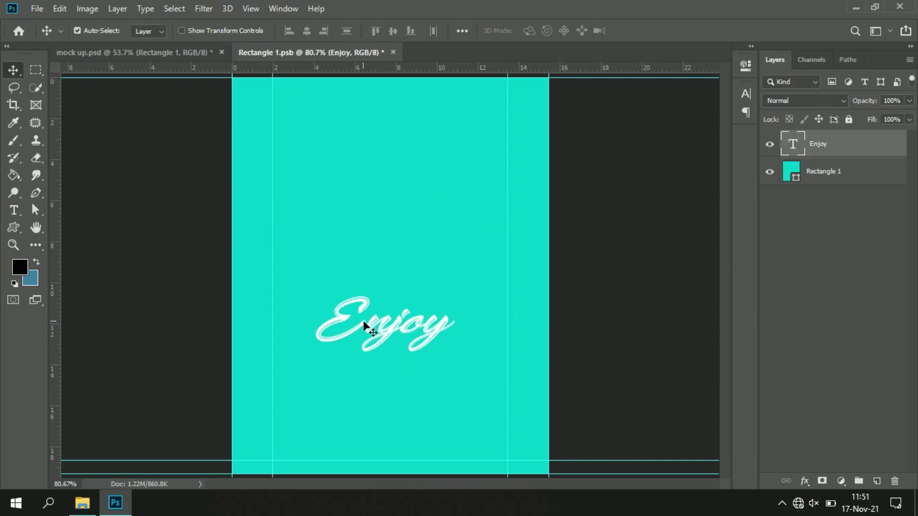
key("shift+Down")
key("shift+Up")
Draw a white eighth-note custom shape above the word 'Enjoy'.
left_click(18, 231)
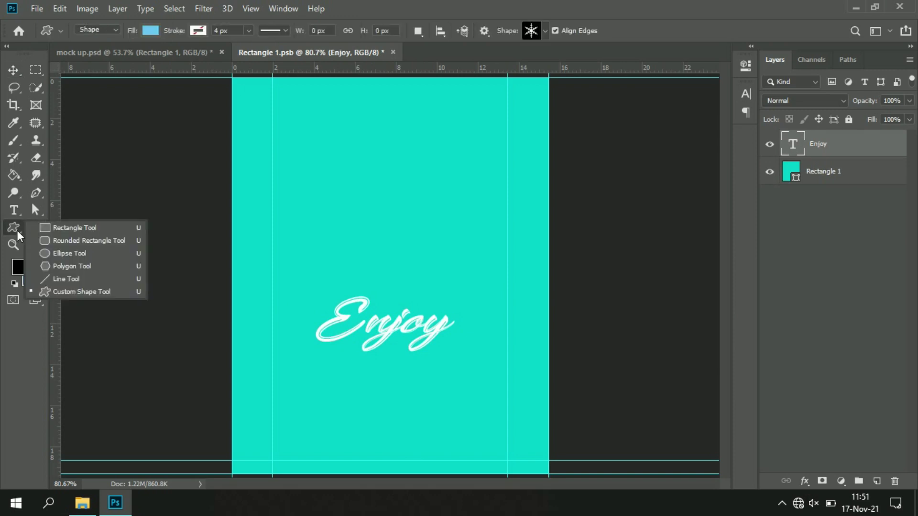
left_click(545, 30)
scroll(511, 96, "down", 2)
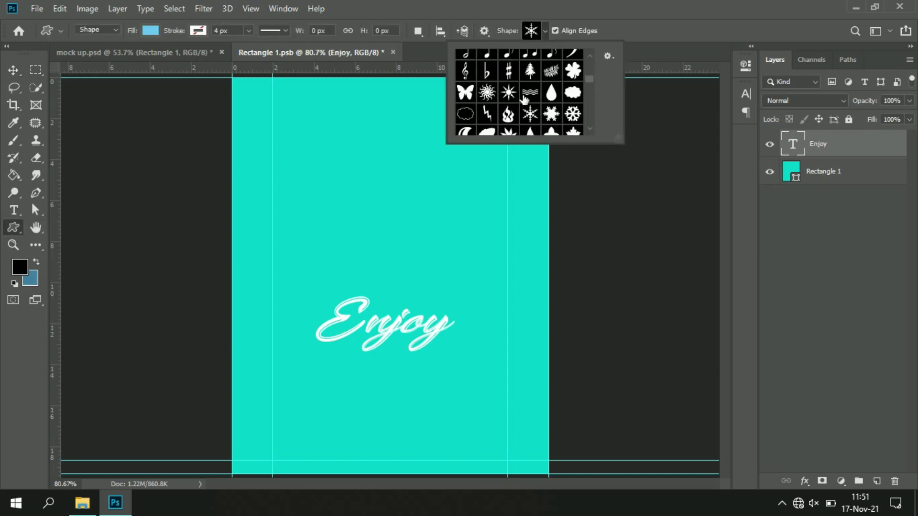
scroll(511, 95, "down", 3)
left_click(508, 114)
left_click_drag(360, 143, 387, 194)
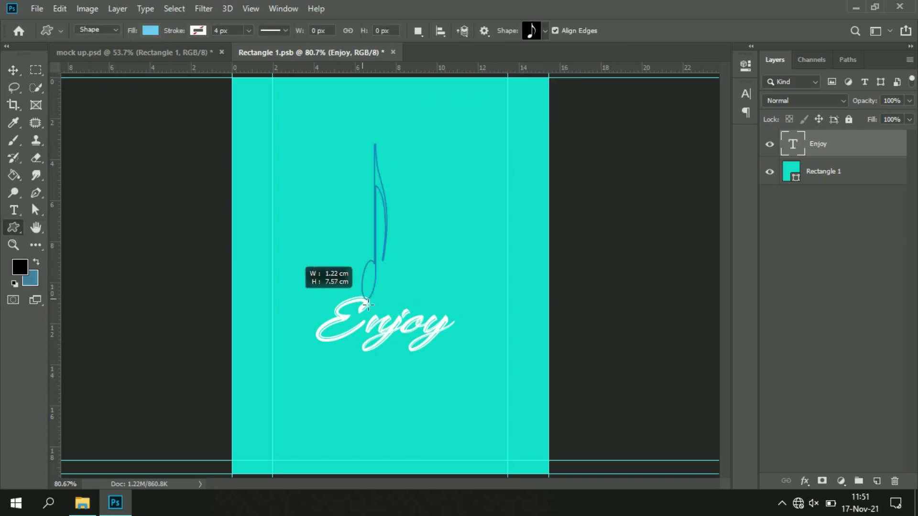
left_click_drag(366, 405, 292, 326)
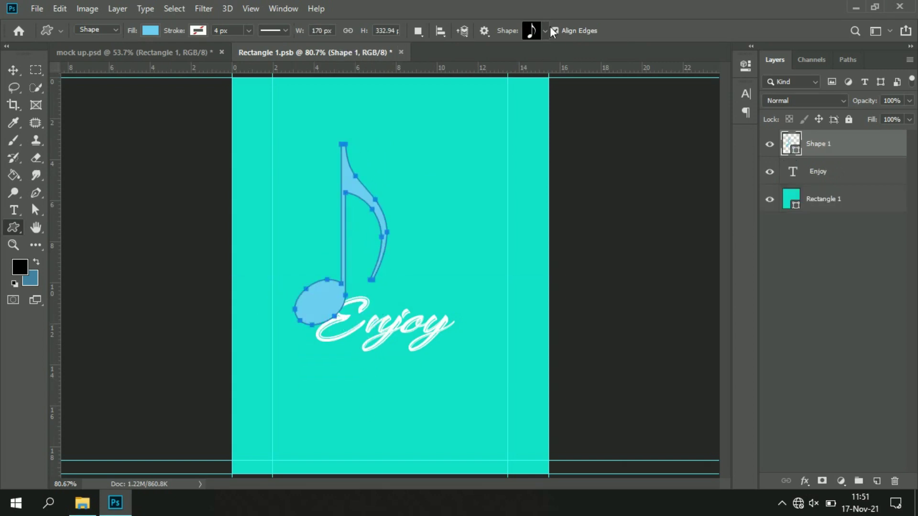
left_click(151, 31)
left_click(84, 101)
Position the note, nudge 'Enjoy' down beneath it, and save the design.
key("Return")
key("v")
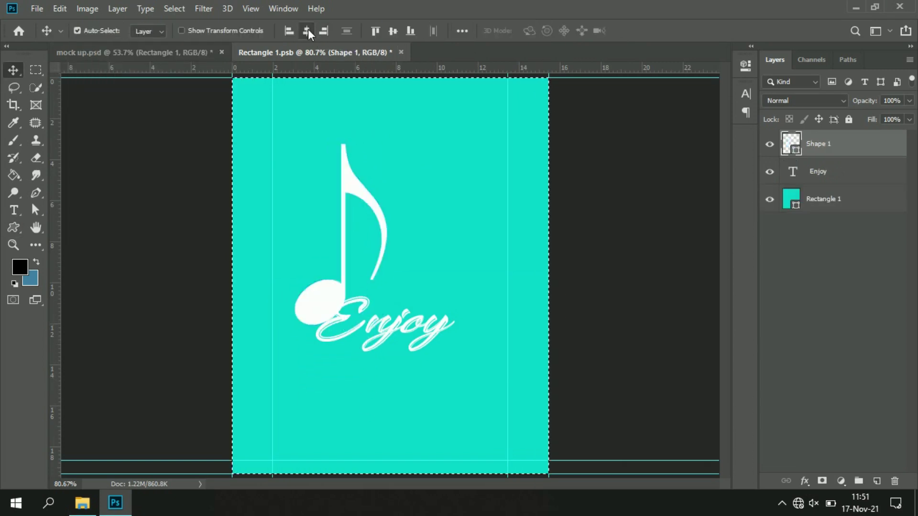
key("shift+Up")
key("shift+Up")
key("shift+Up")
left_click(864, 180)
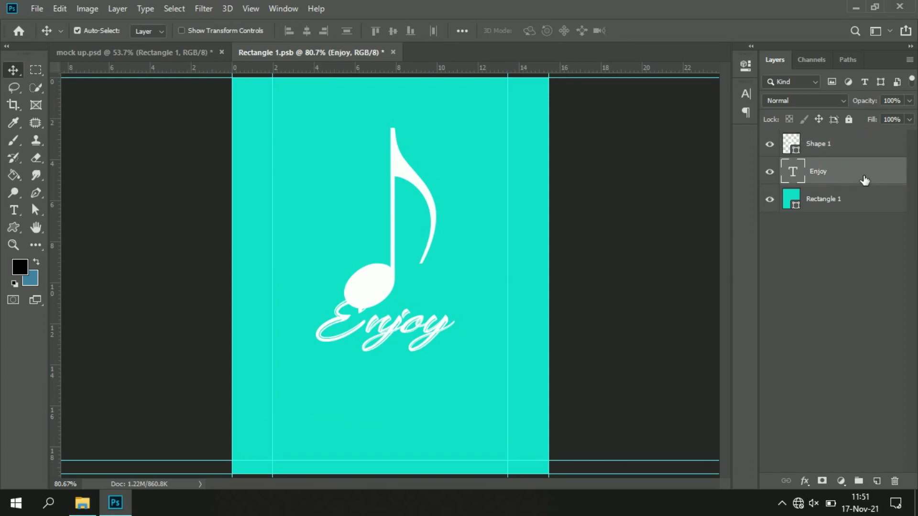
key("shift+Down")
key("shift+Down")
key("shift+Down")
key("shift+Down")
key("shift+Down")
key("shift+Down")
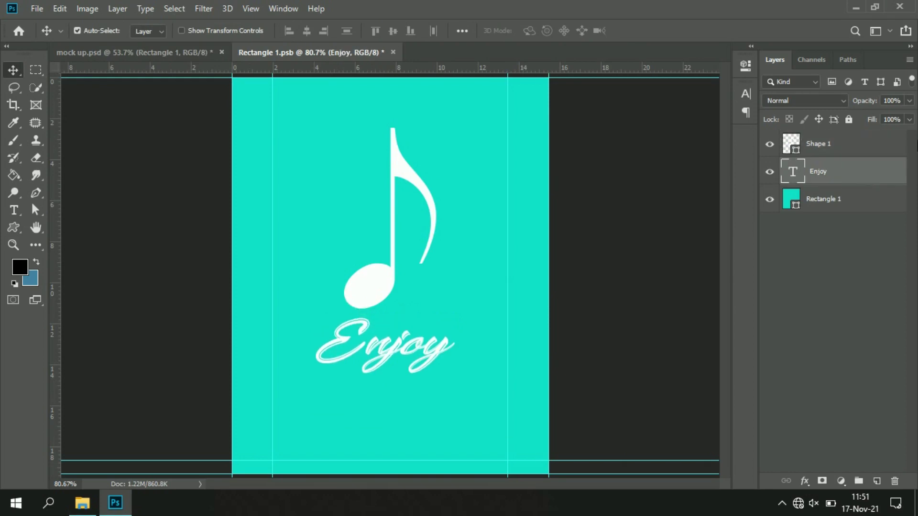
scroll(421, 256, "down", 3)
scroll(406, 261, "up", 2)
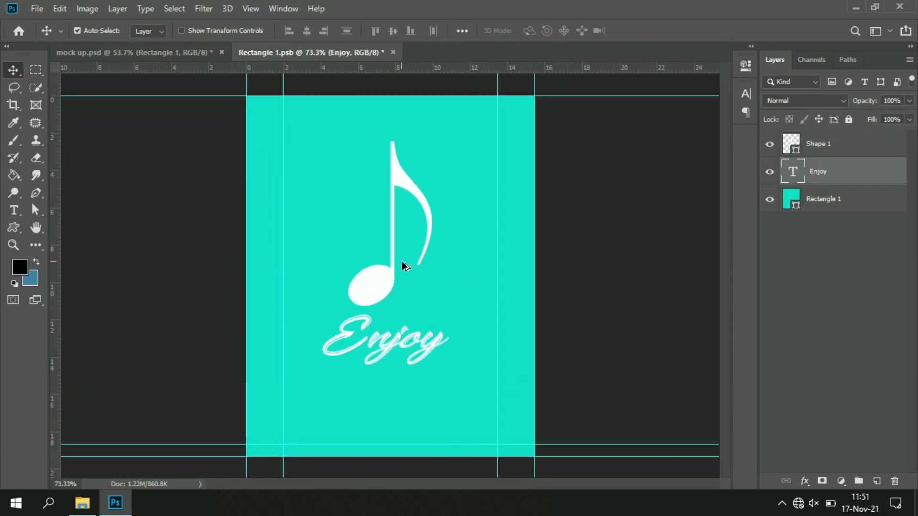
key("ctrl+s")
Switch to mock up.psd and zoom in on the teal cup's music note and 'Enjoy'.
left_click(147, 51)
scroll(414, 319, "down", 2)
scroll(410, 322, "down", 1)
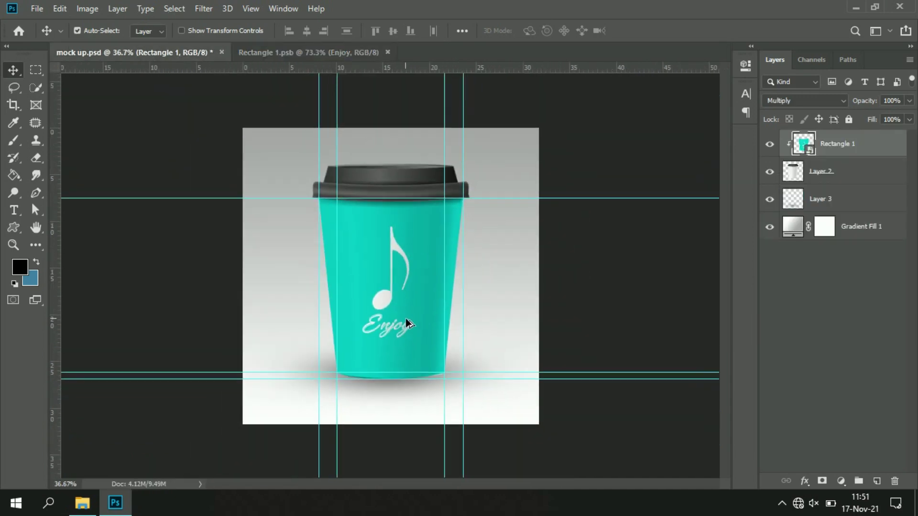
scroll(407, 320, "up", 1)
scroll(404, 321, "up", 2)
scroll(405, 321, "up", 2)
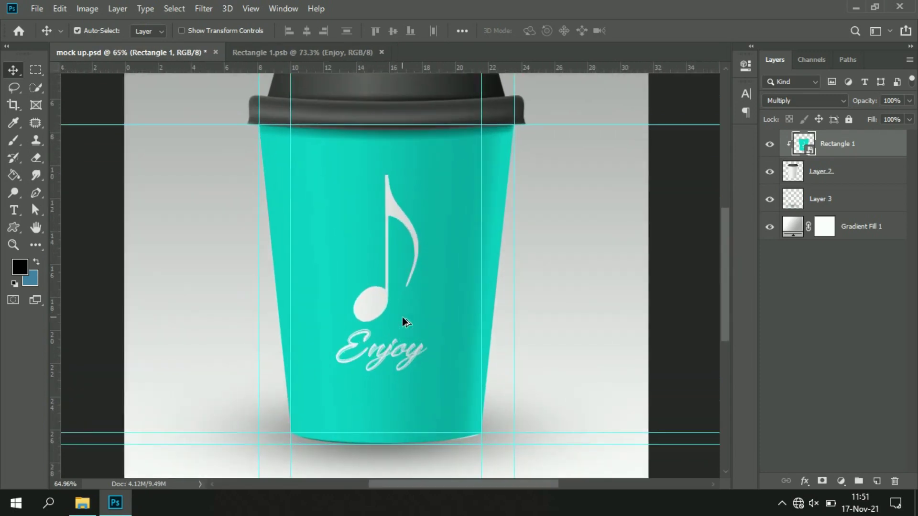